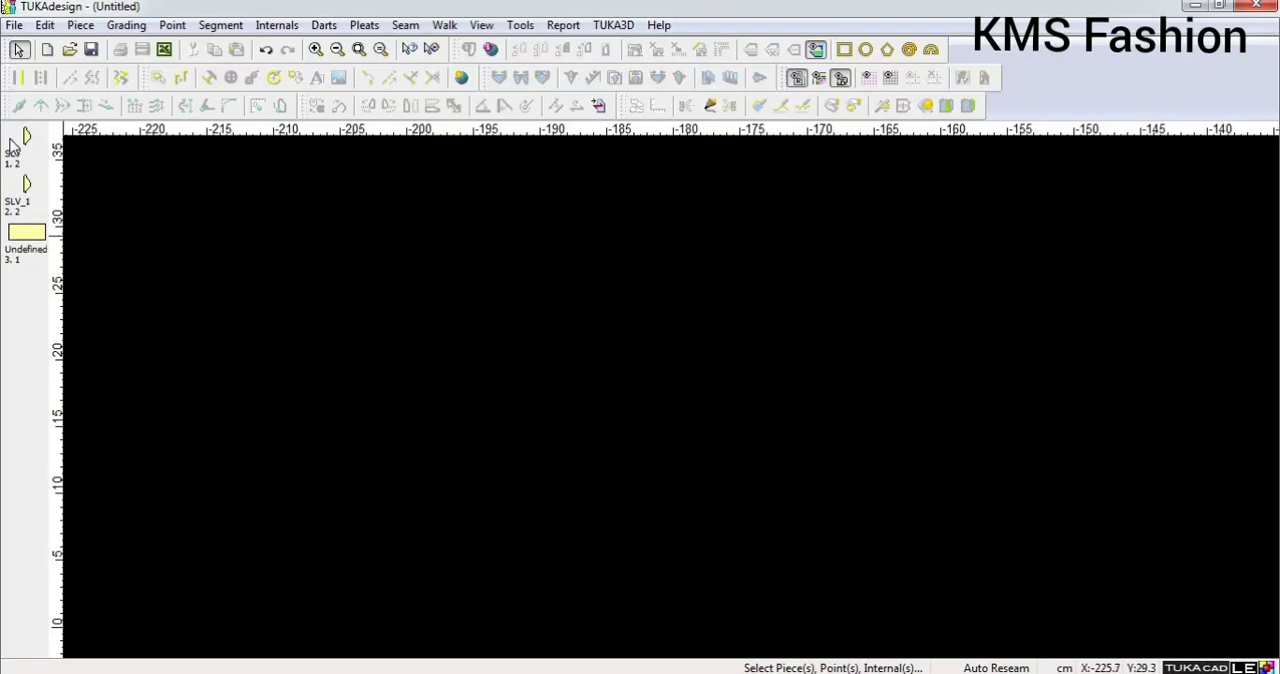
# Define grading sizes for the SLV piece, inserting size S before M and appending size L after it.
pyautogui.click(18, 146)
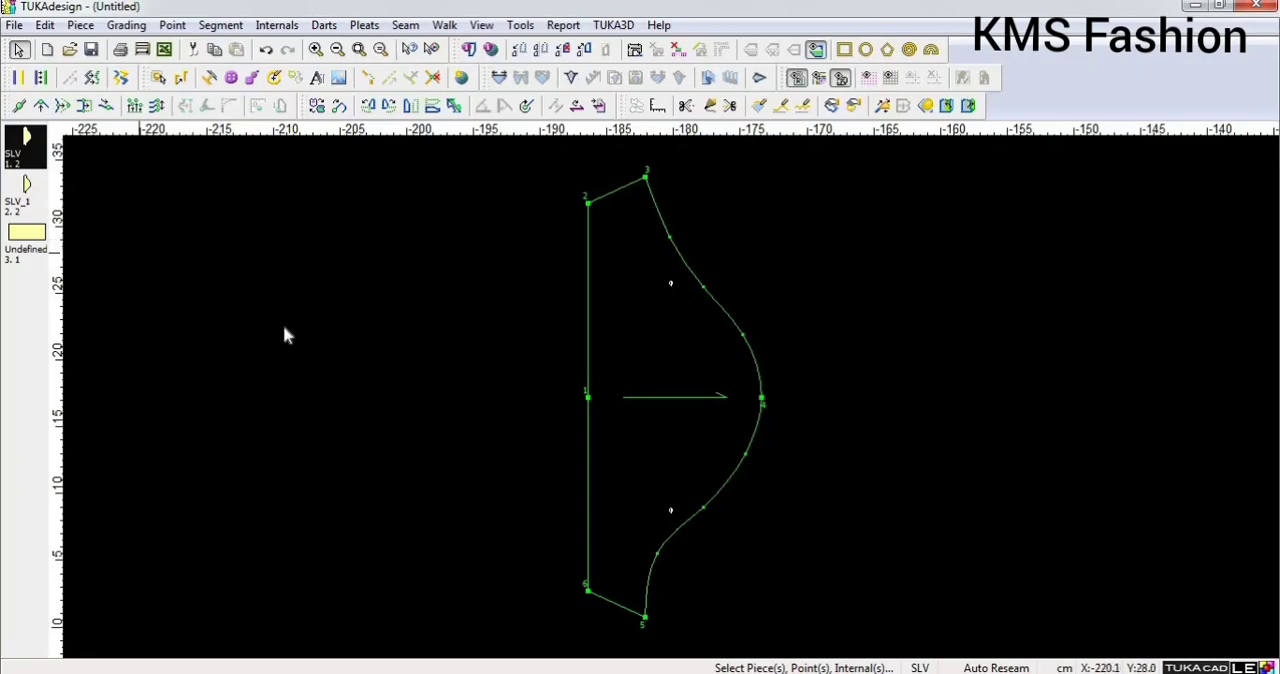
pyautogui.click(470, 673)
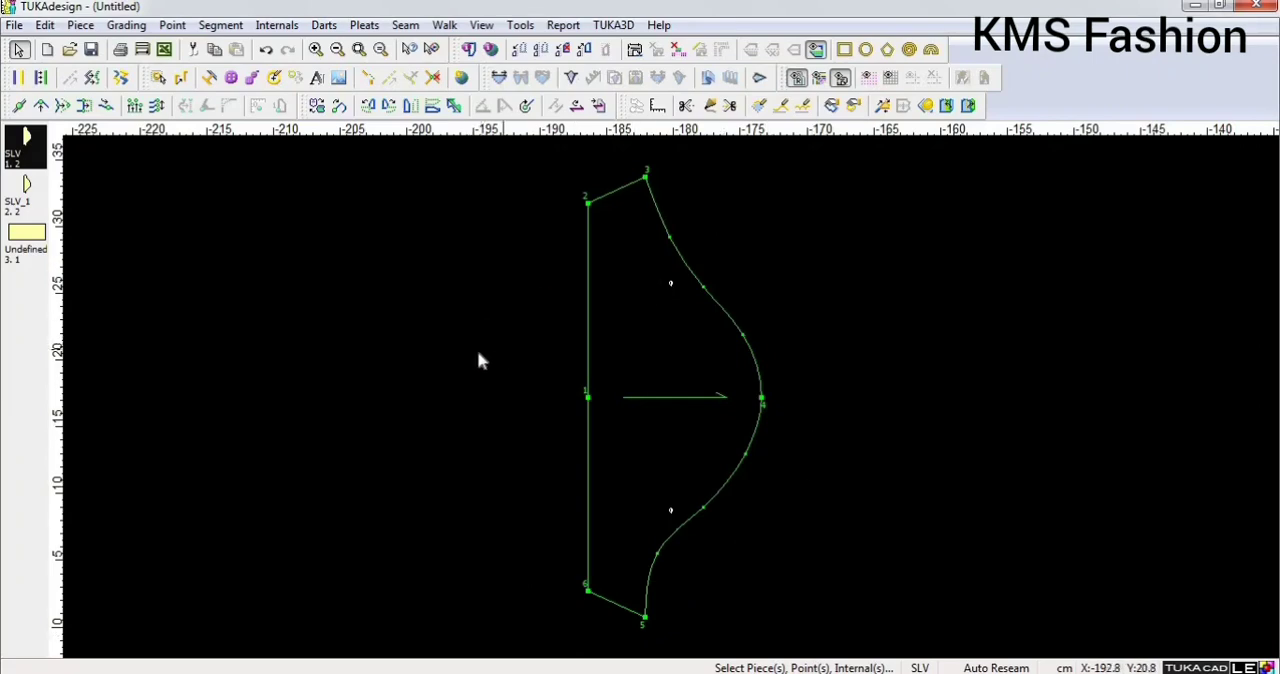
pyautogui.click(127, 25)
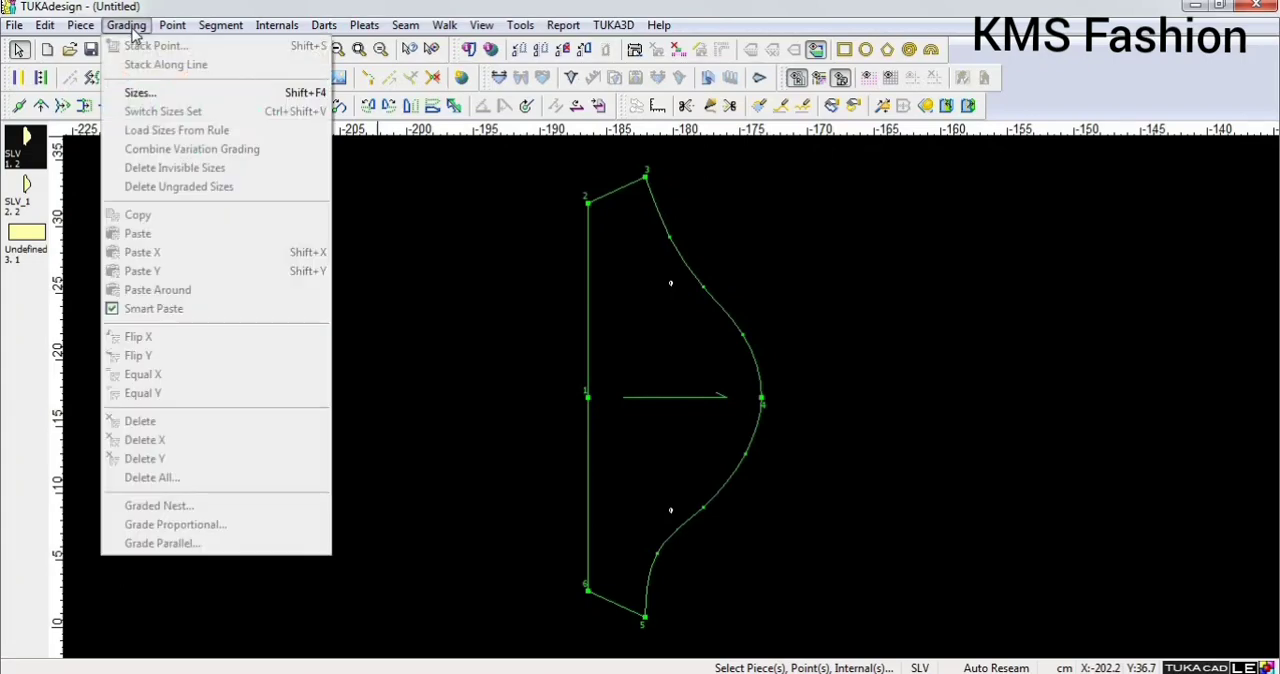
pyautogui.click(183, 100)
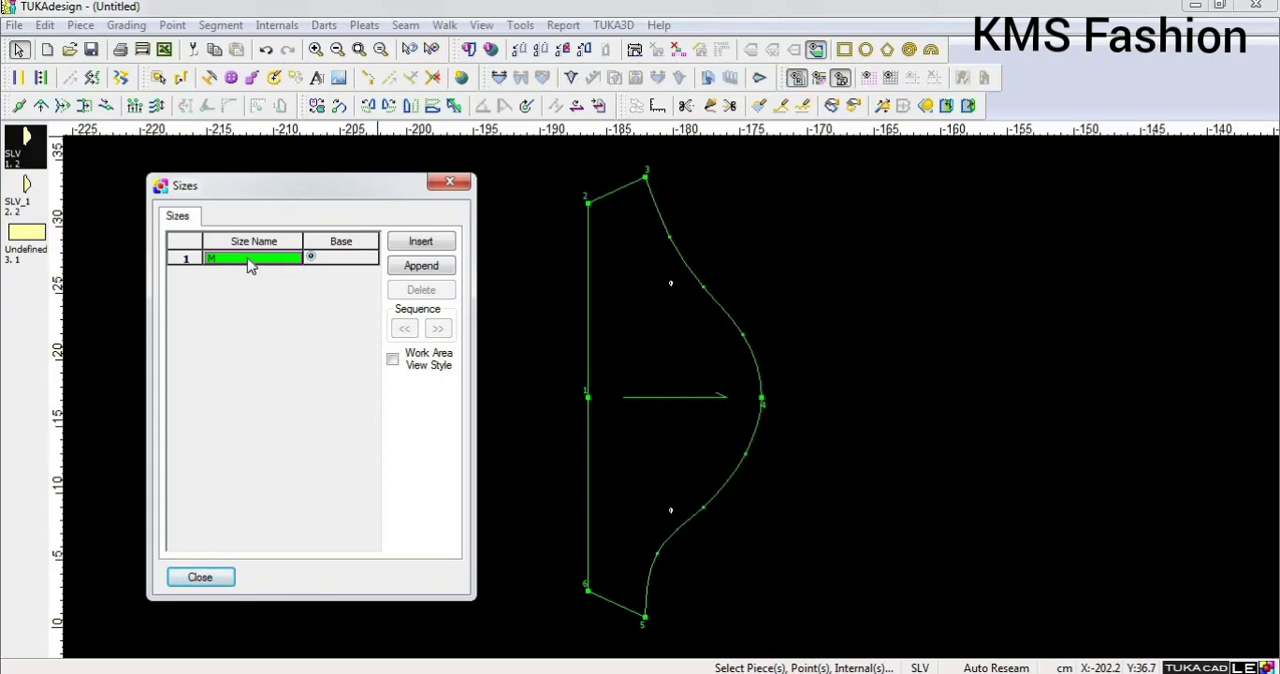
pyautogui.click(420, 242)
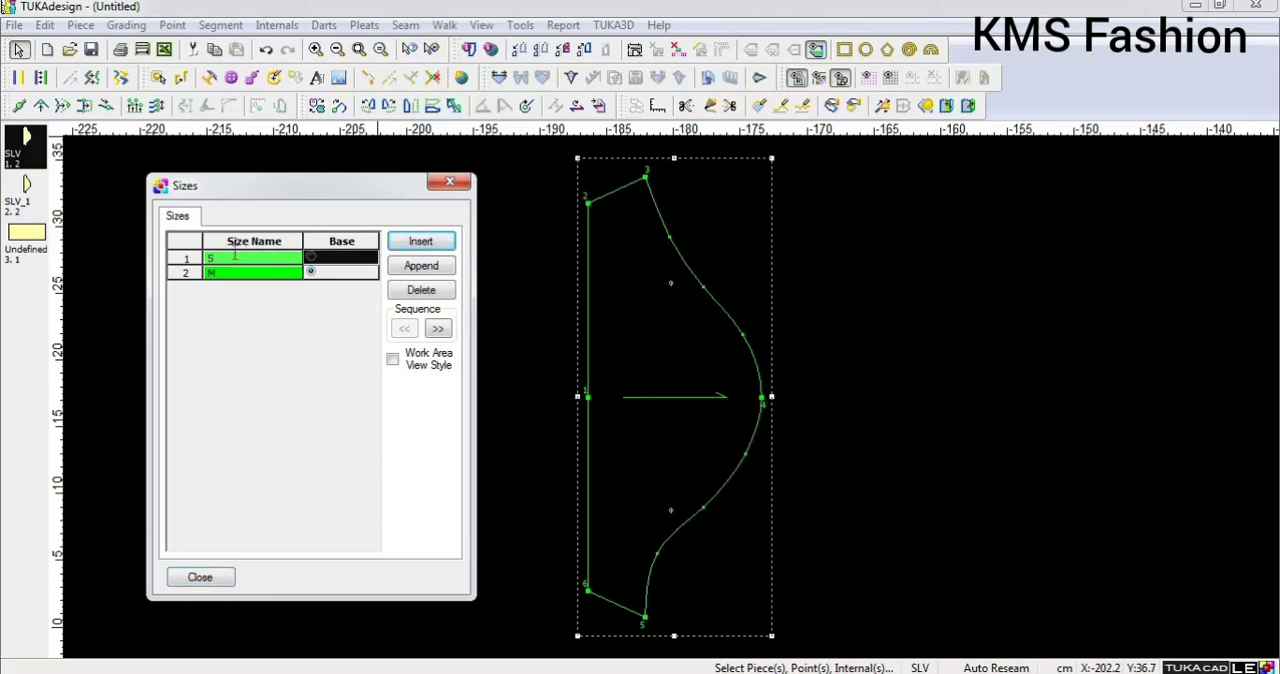
pyautogui.click(424, 268)
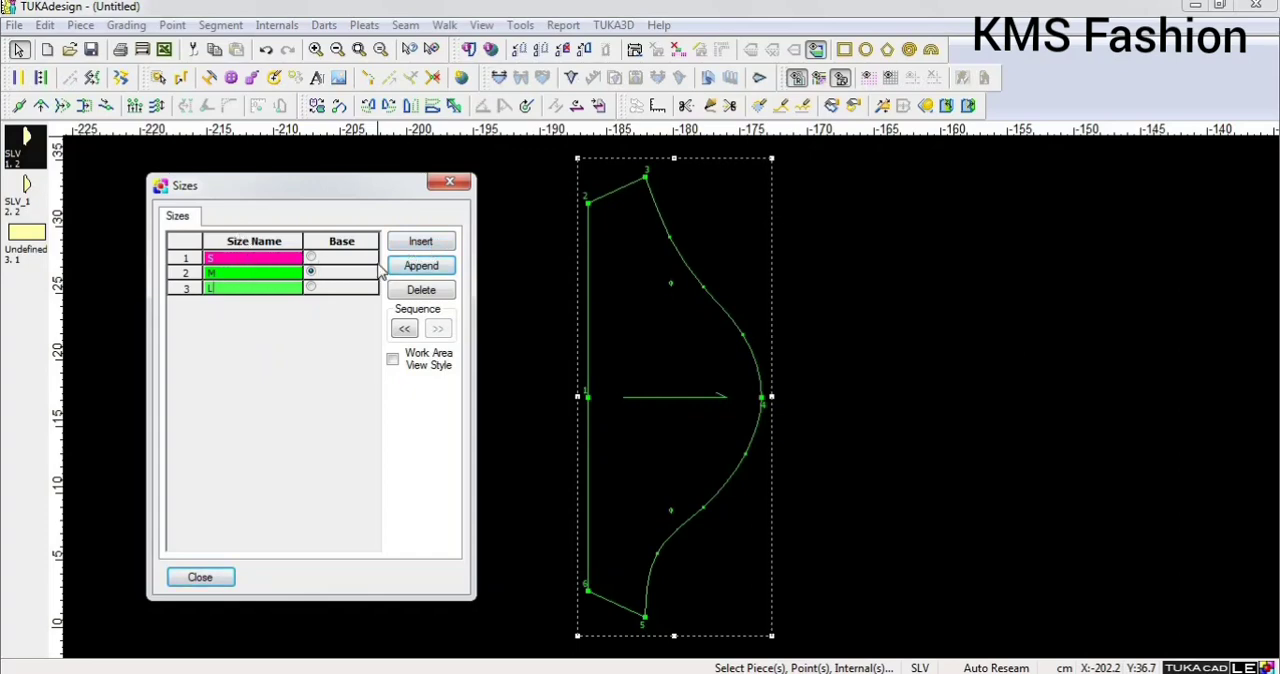
# Try sizes L and S as the base size of the sleeve piece, and return the base to M.
pyautogui.click(311, 288)
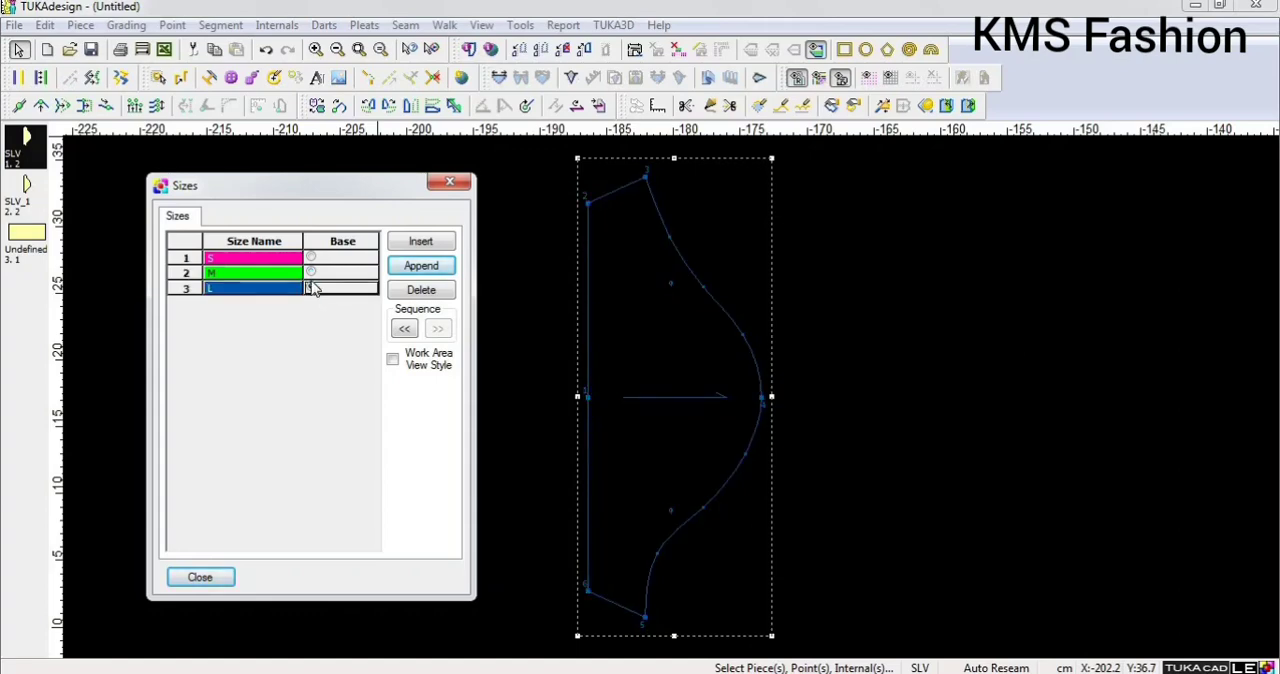
pyautogui.click(311, 272)
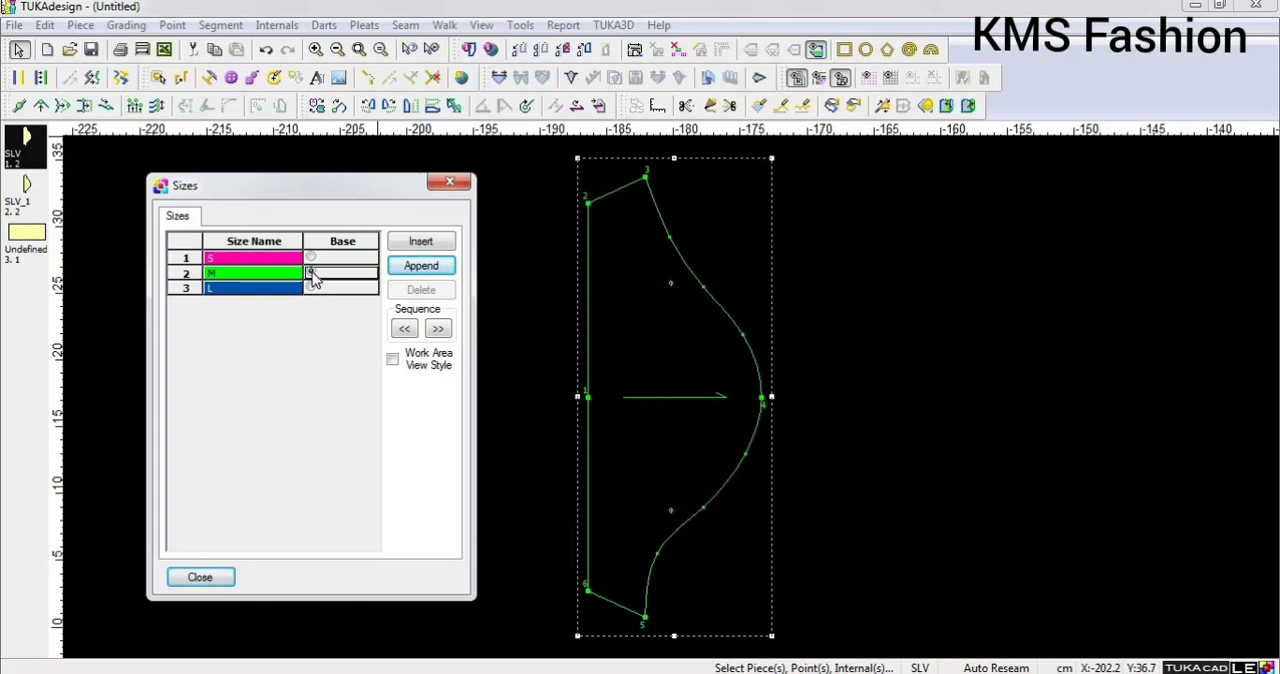
pyautogui.click(310, 258)
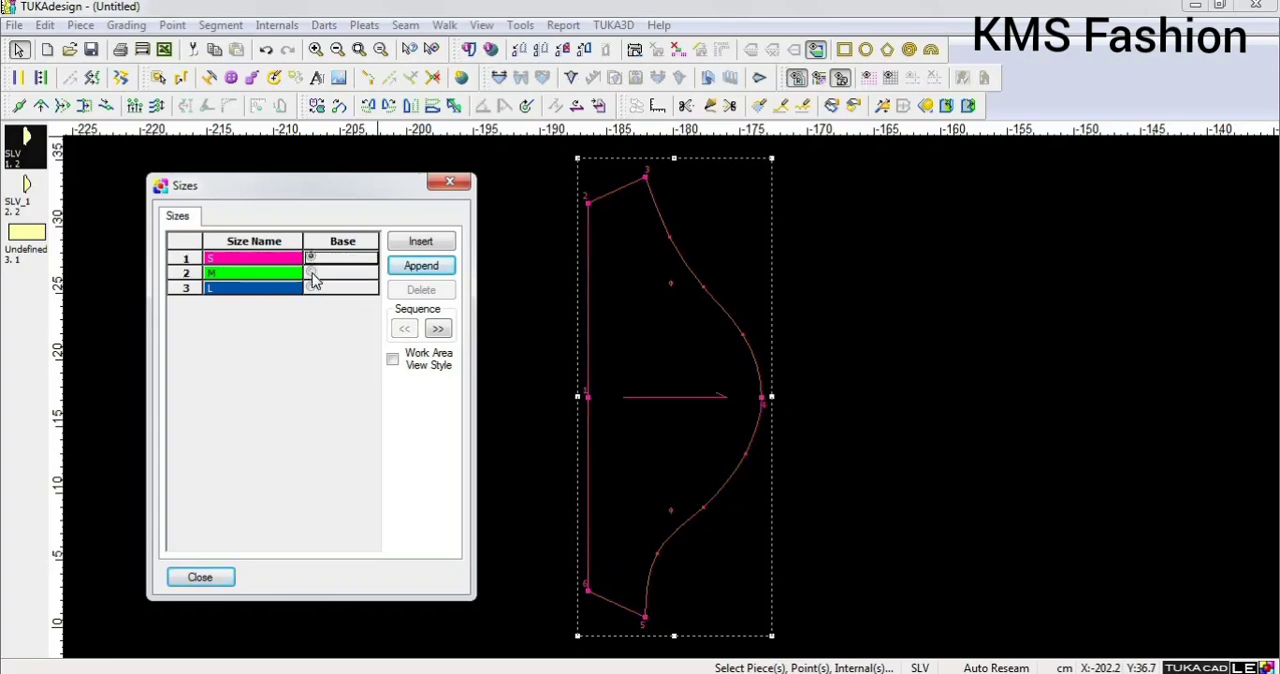
pyautogui.click(311, 272)
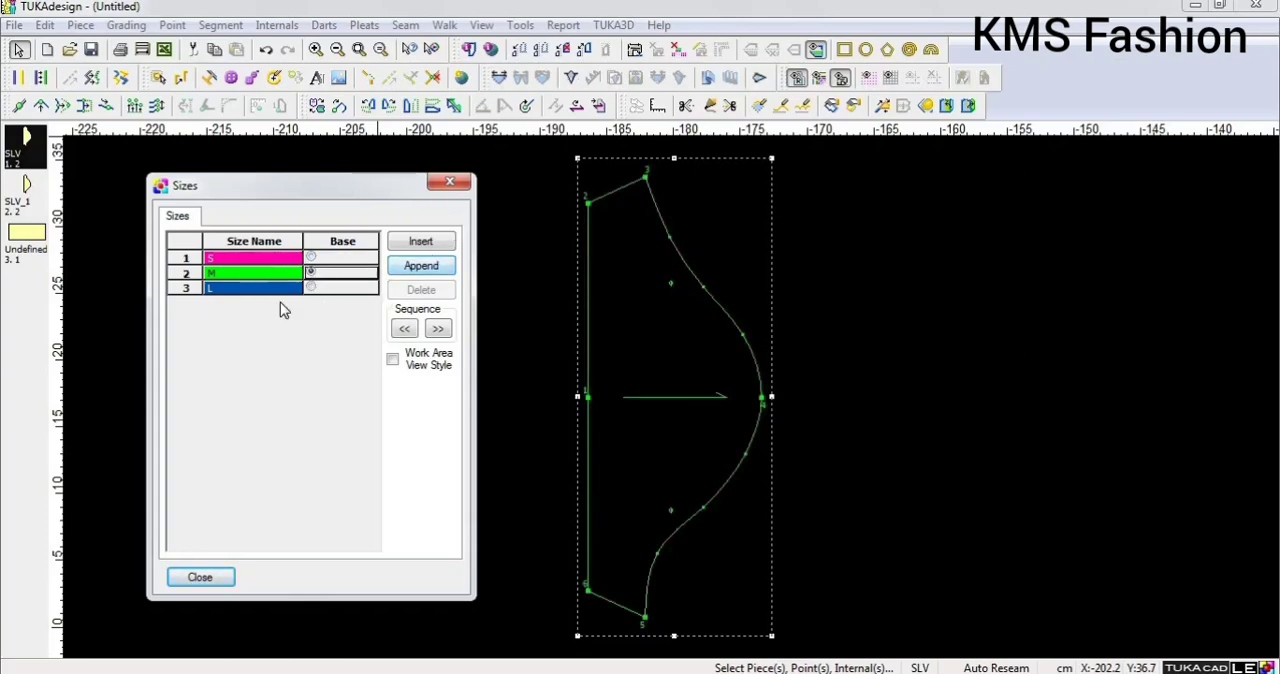
# Try purple as the colour of size S and switch it back to pink.
pyautogui.click(252, 256)
pyautogui.click(254, 259)
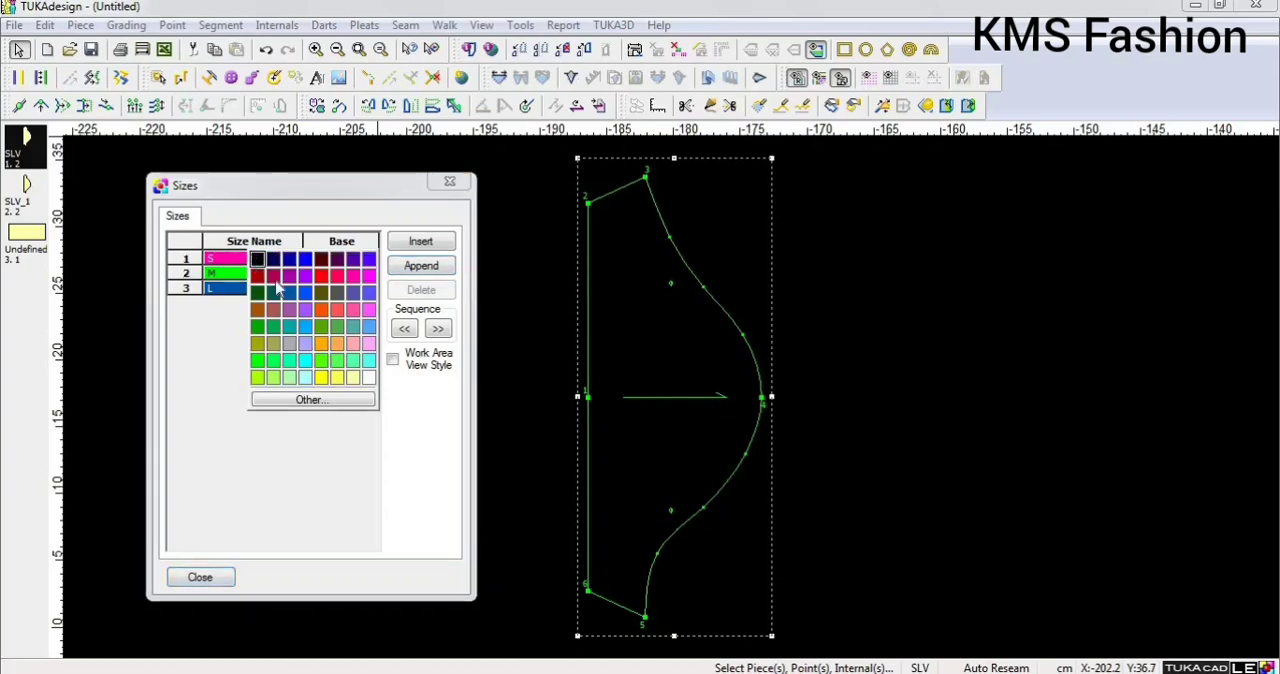
pyautogui.click(306, 312)
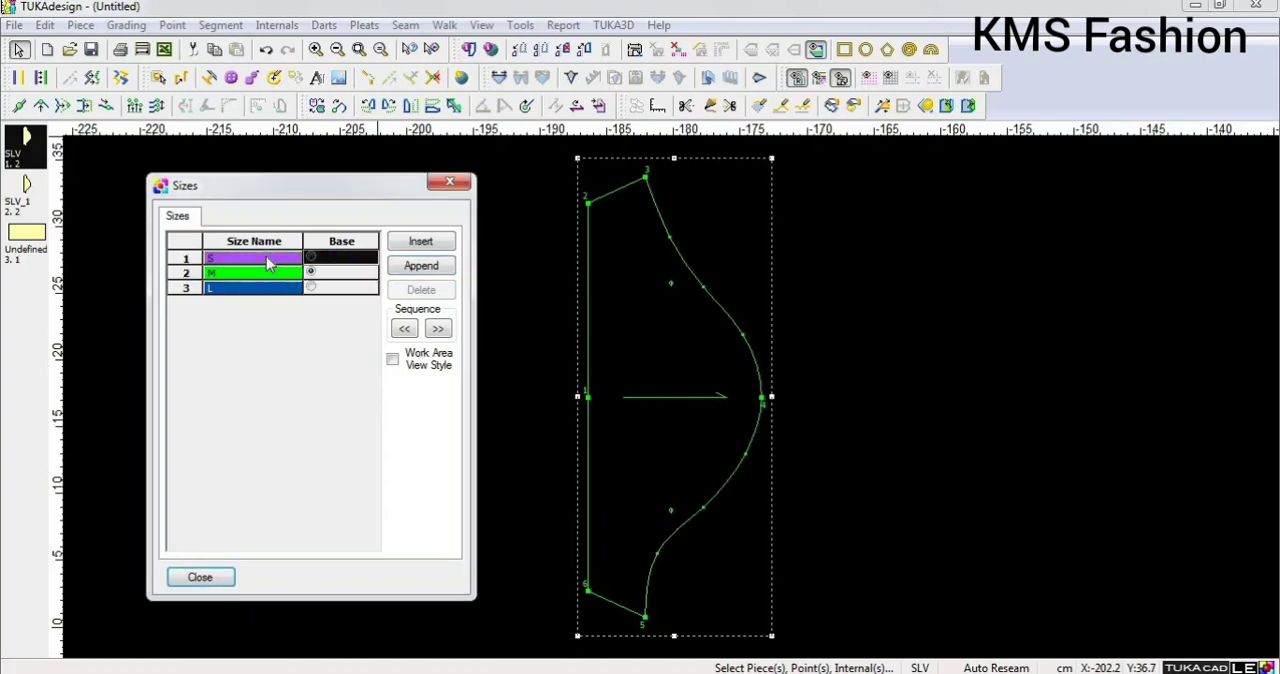
pyautogui.click(268, 262)
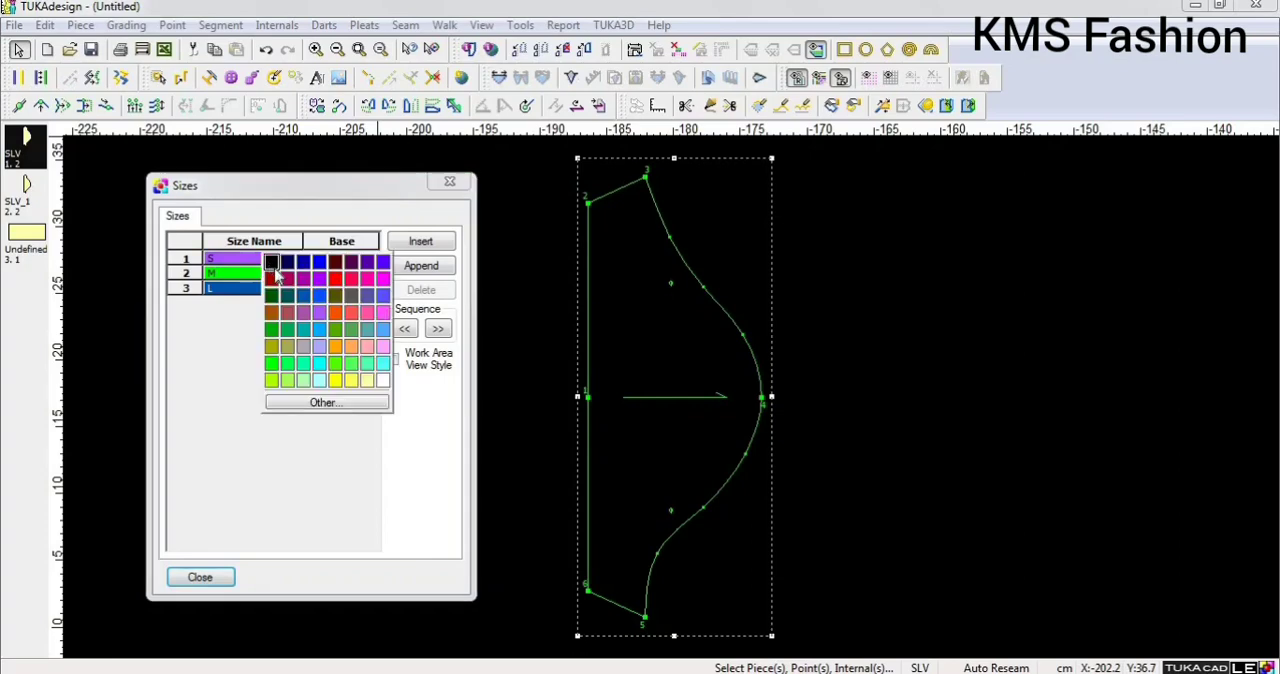
pyautogui.click(366, 280)
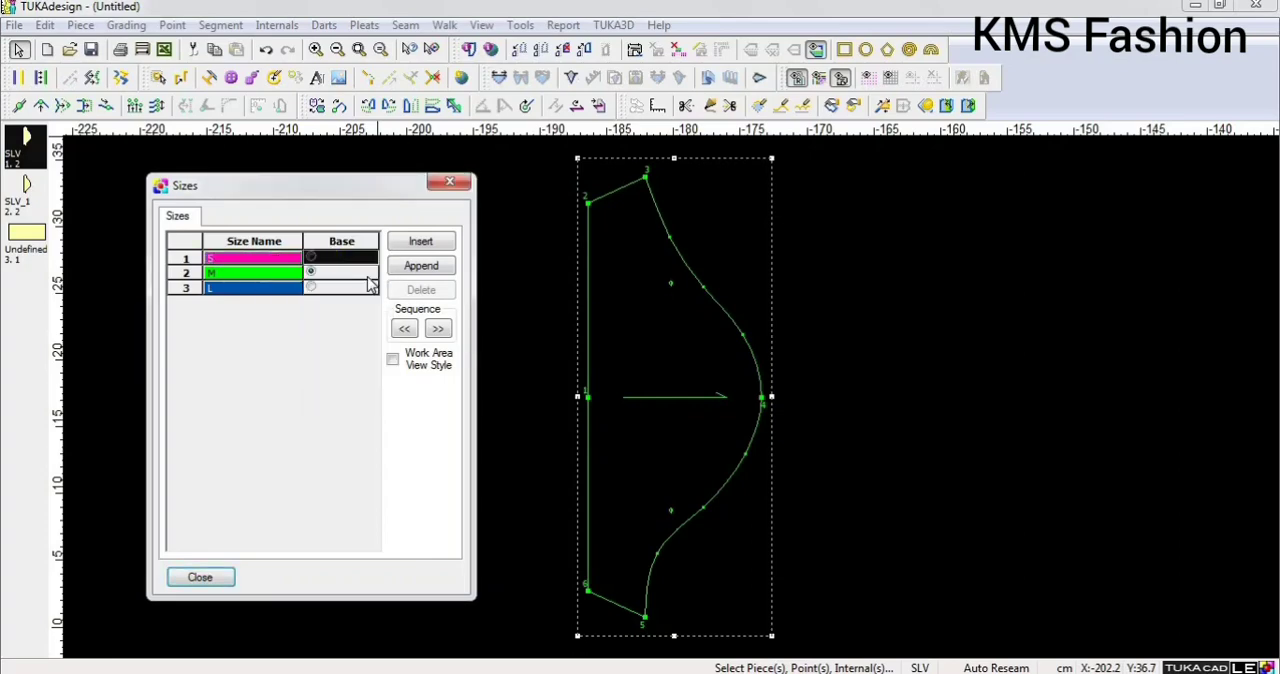
# Change the colour of size L to dark blue and close the size settings.
pyautogui.click(266, 289)
pyautogui.click(266, 307)
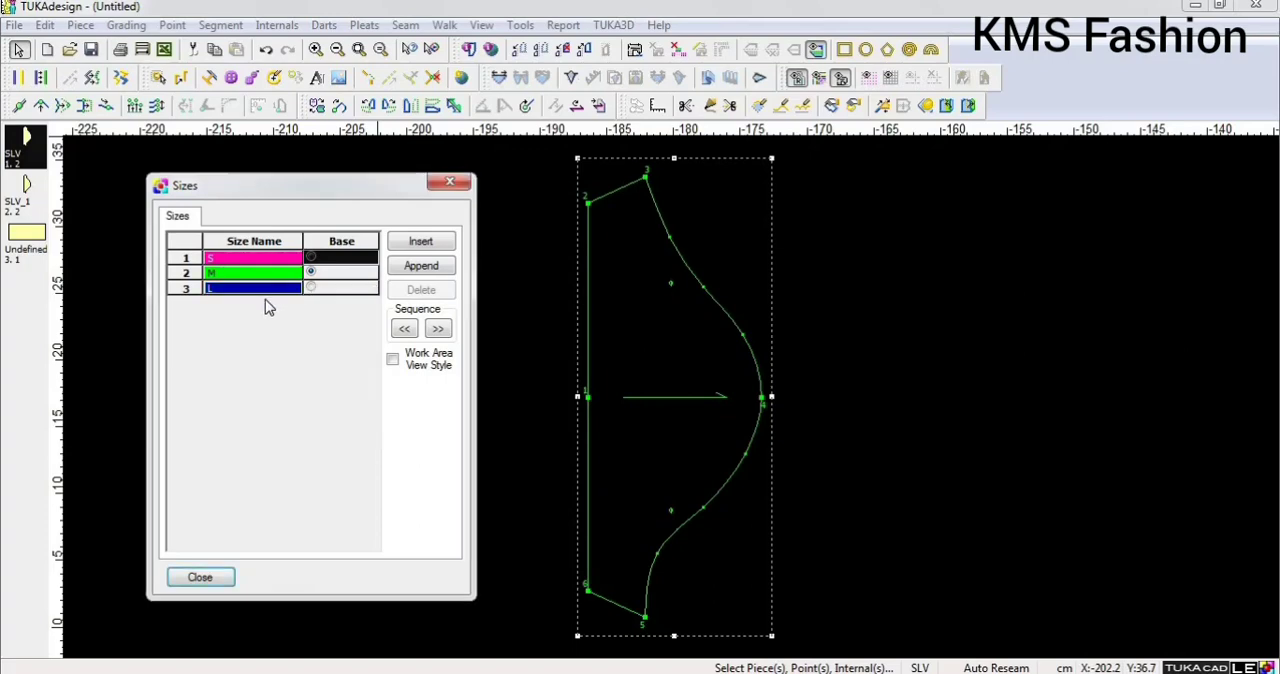
pyautogui.click(449, 185)
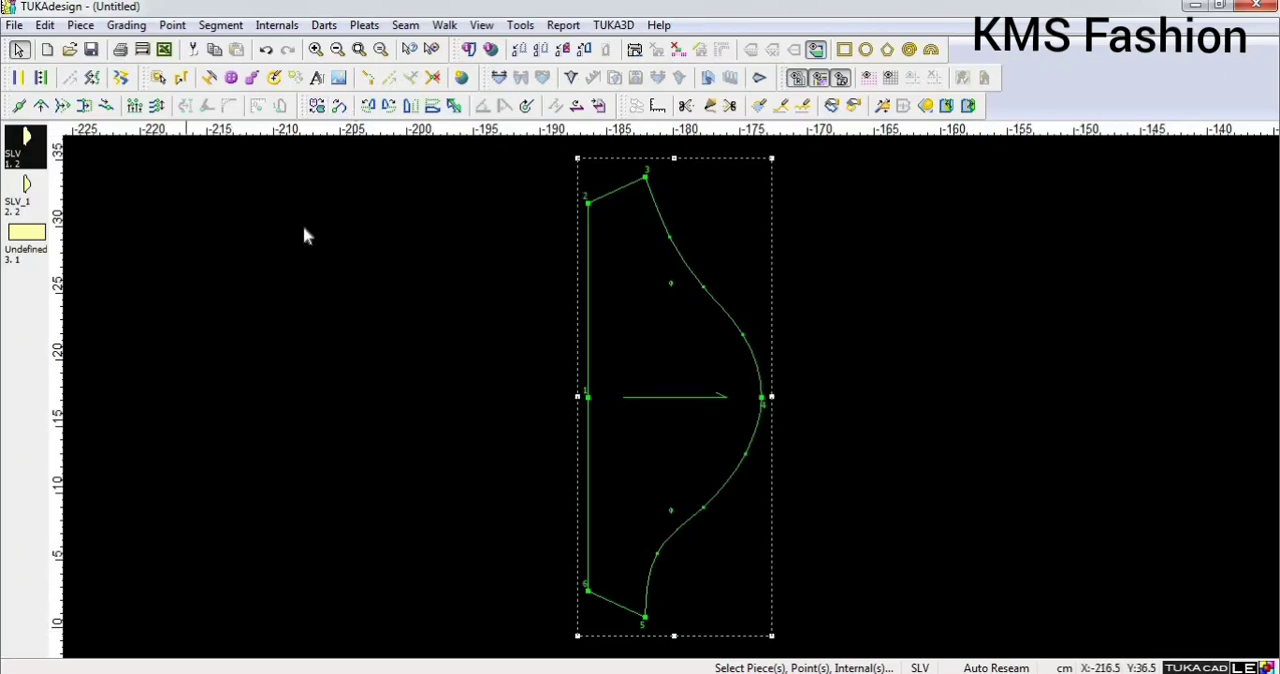
# Display the grading table for the sleeve piece.
pyautogui.click(482, 26)
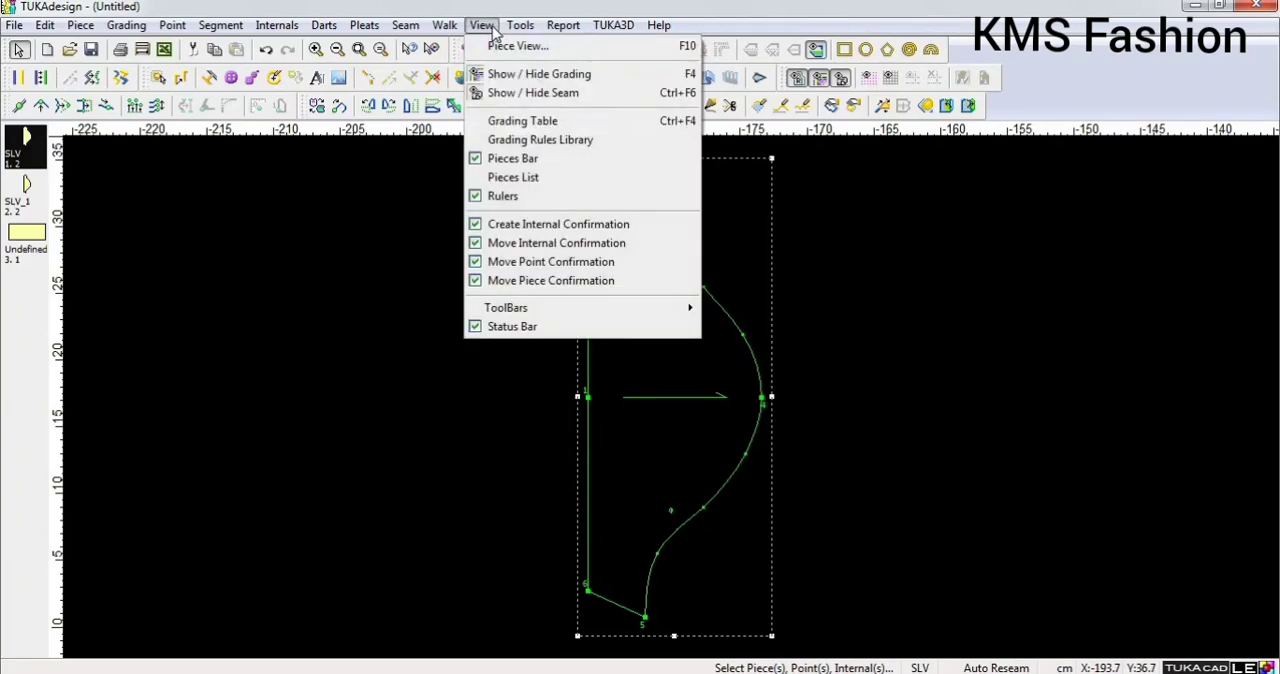
pyautogui.click(513, 122)
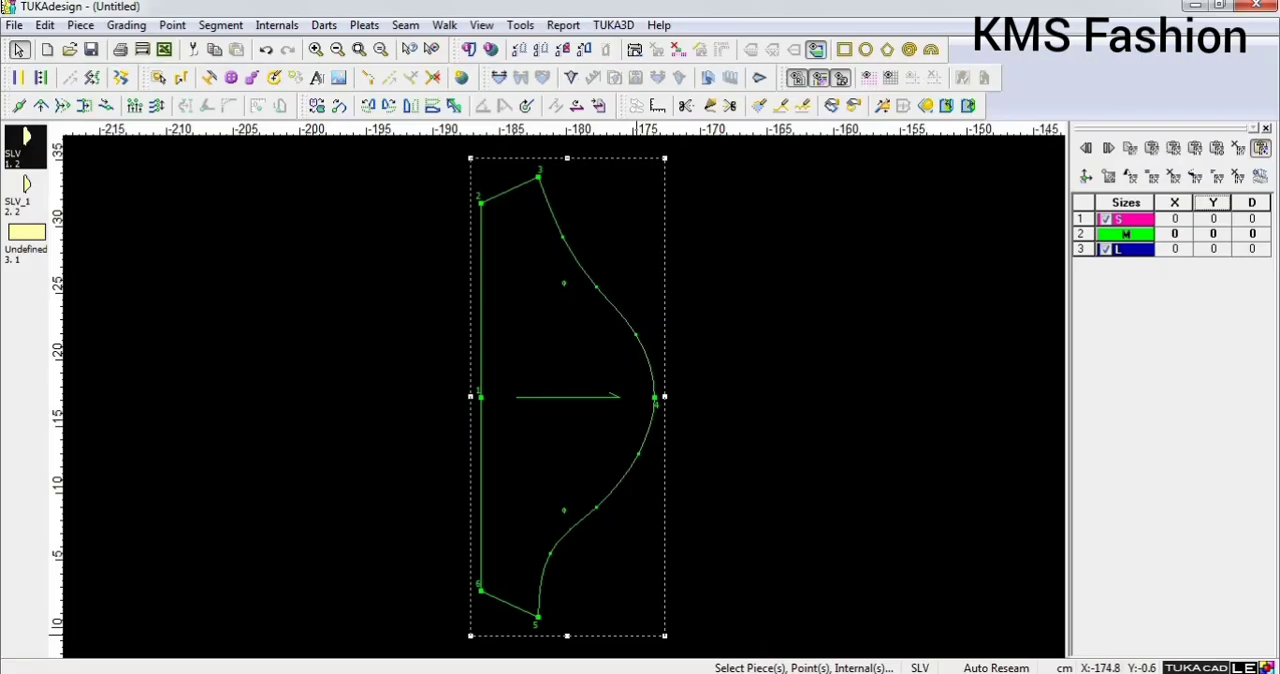
pyautogui.hotkey('alt', 'Tab')
# Grade point 6 at the lower hem corner with X 0.75 for size S, and apply Equal All to the X values.
pyautogui.scroll(2, 569, 403)
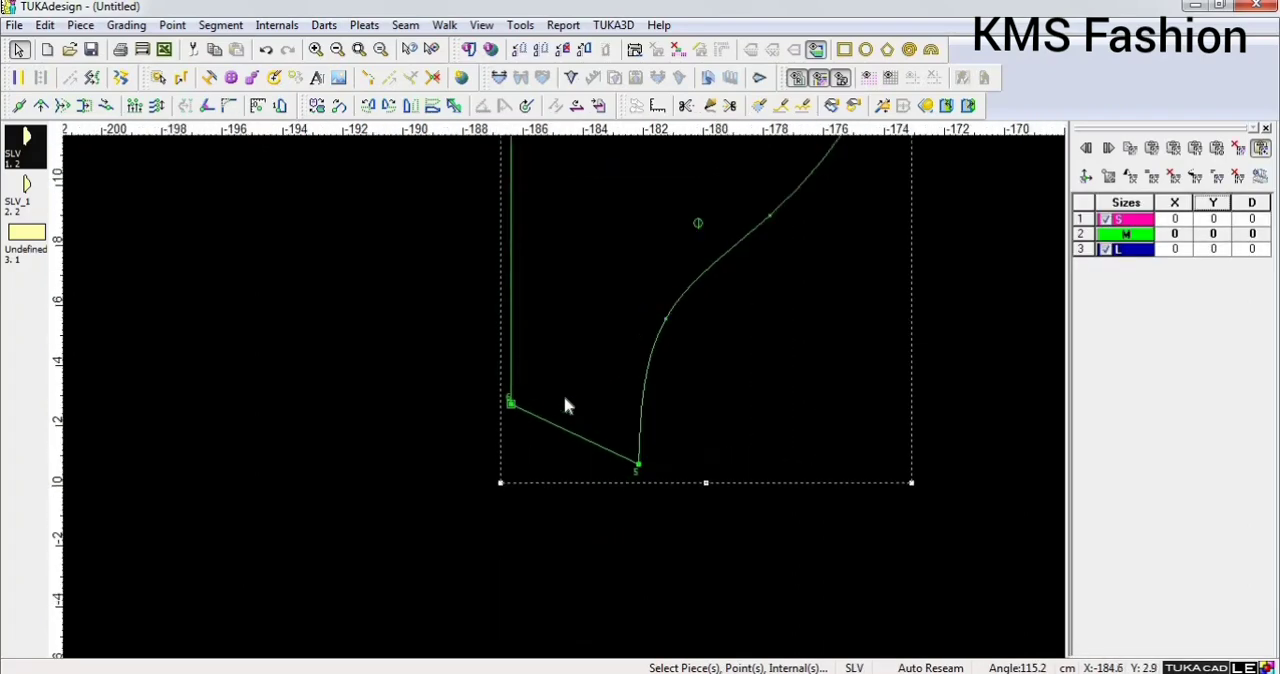
pyautogui.scroll(1, 565, 405)
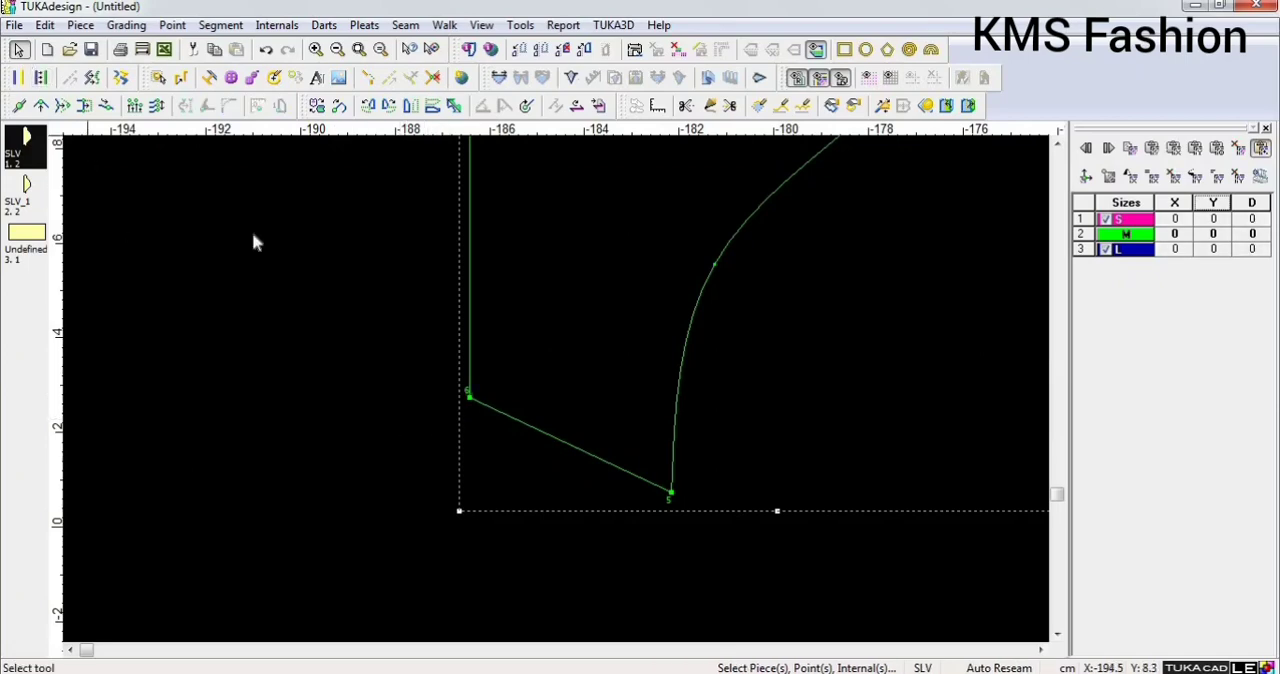
pyautogui.click(467, 397)
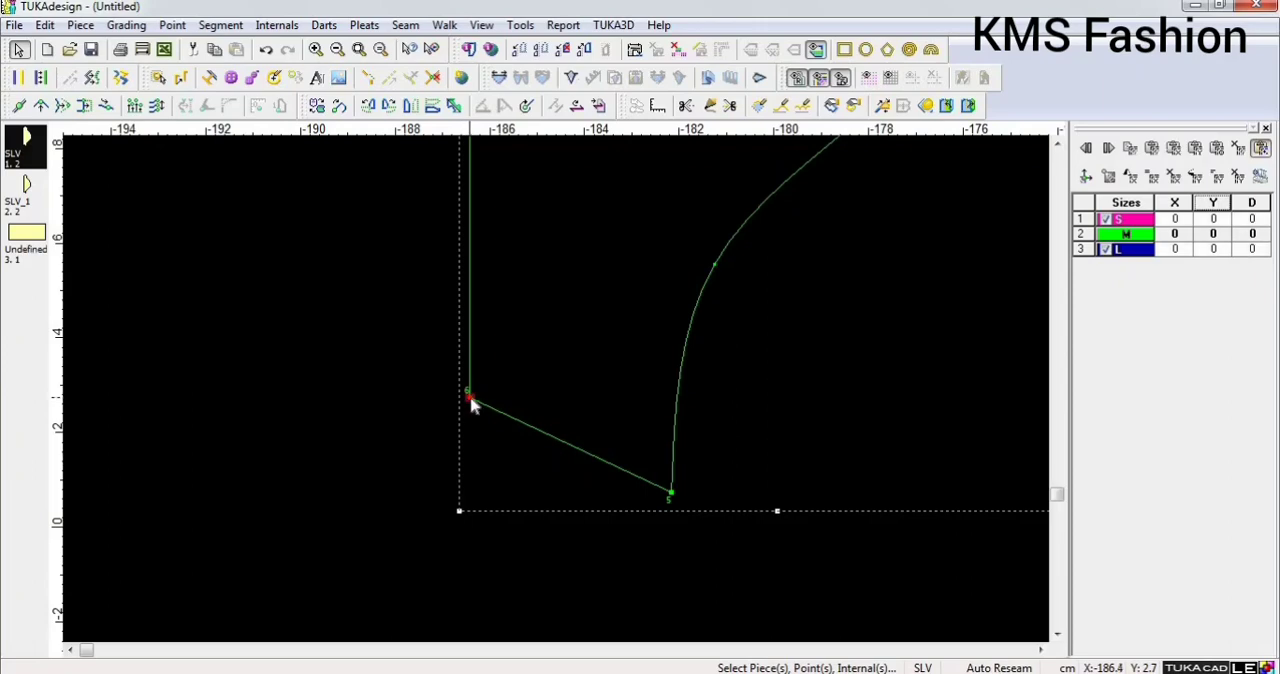
pyautogui.scroll(2, 560, 400)
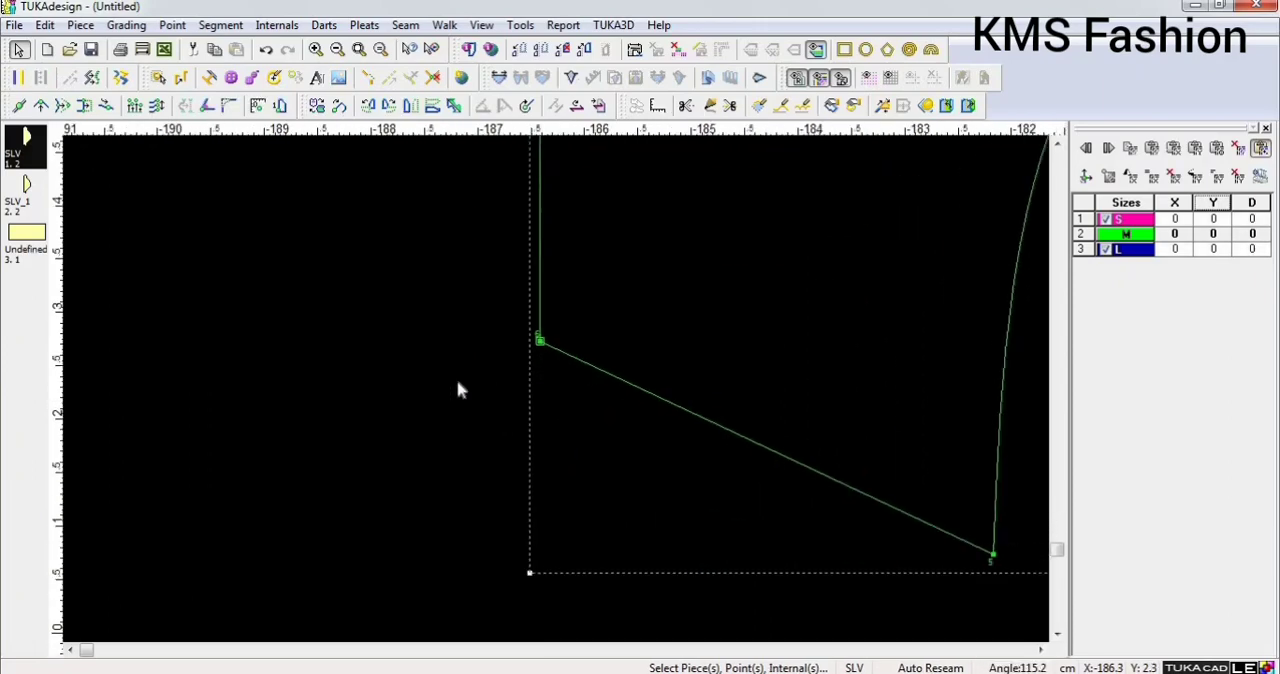
pyautogui.click(540, 342)
pyautogui.scroll(-2, 560, 390)
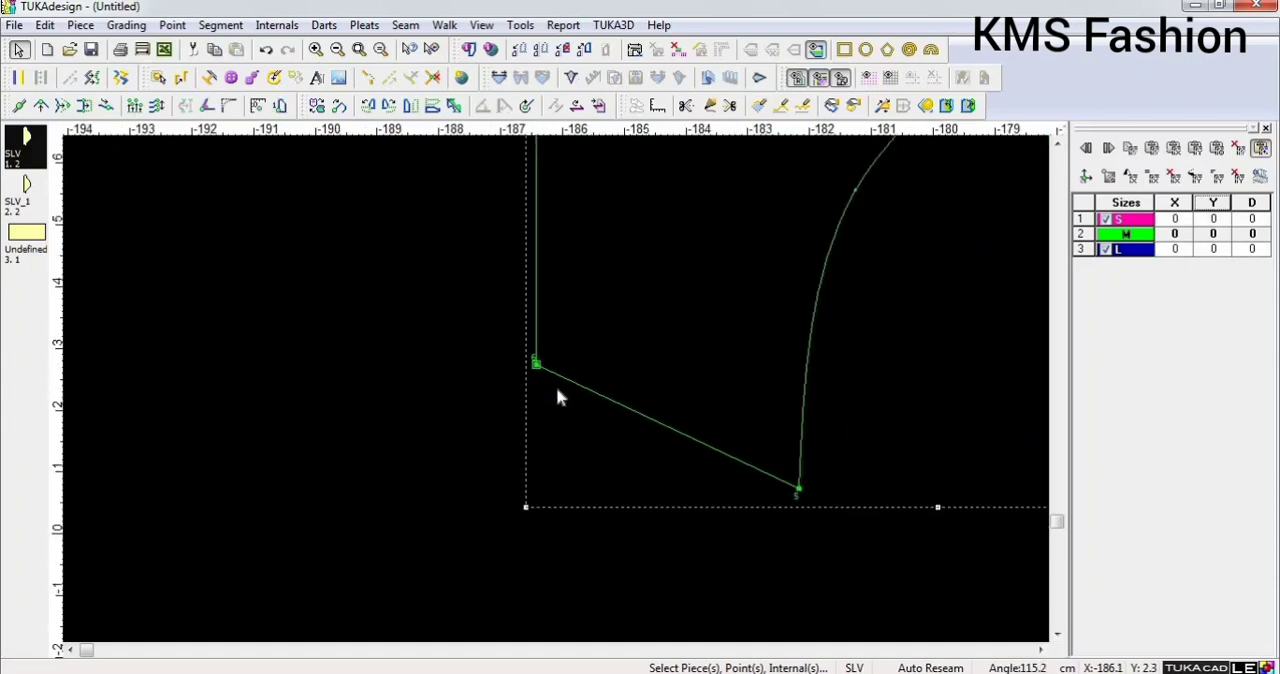
pyautogui.click(364, 52)
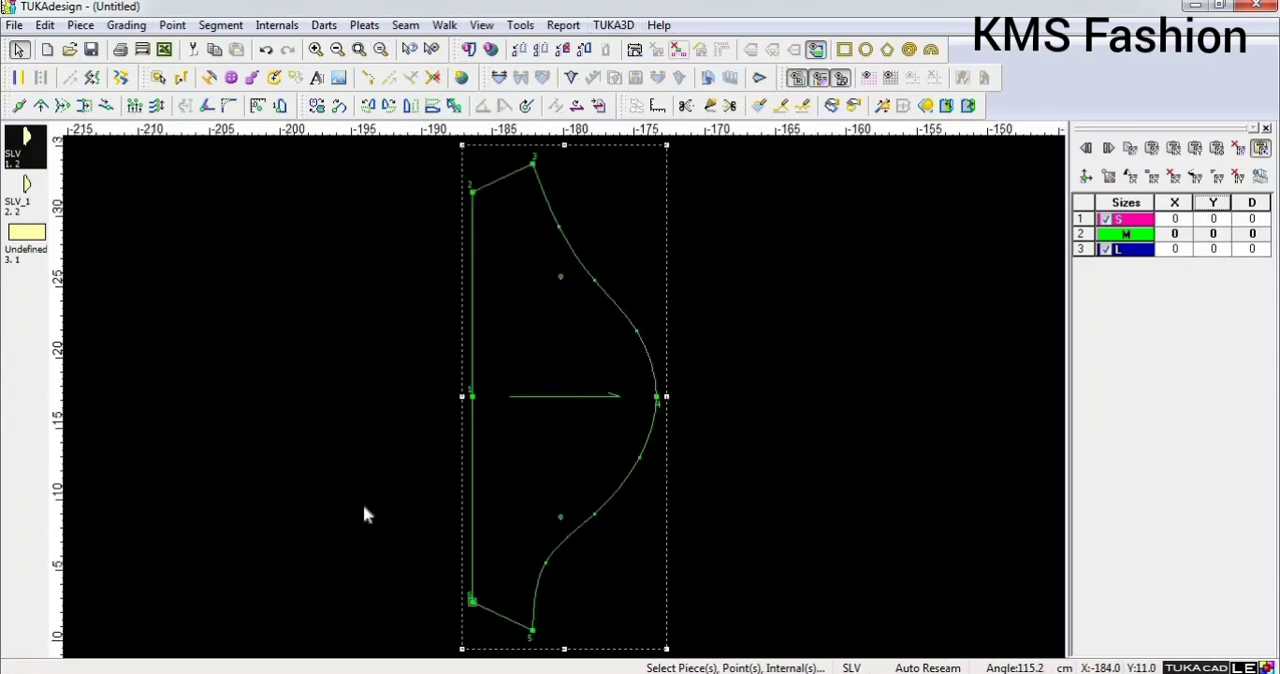
pyautogui.click(1175, 220)
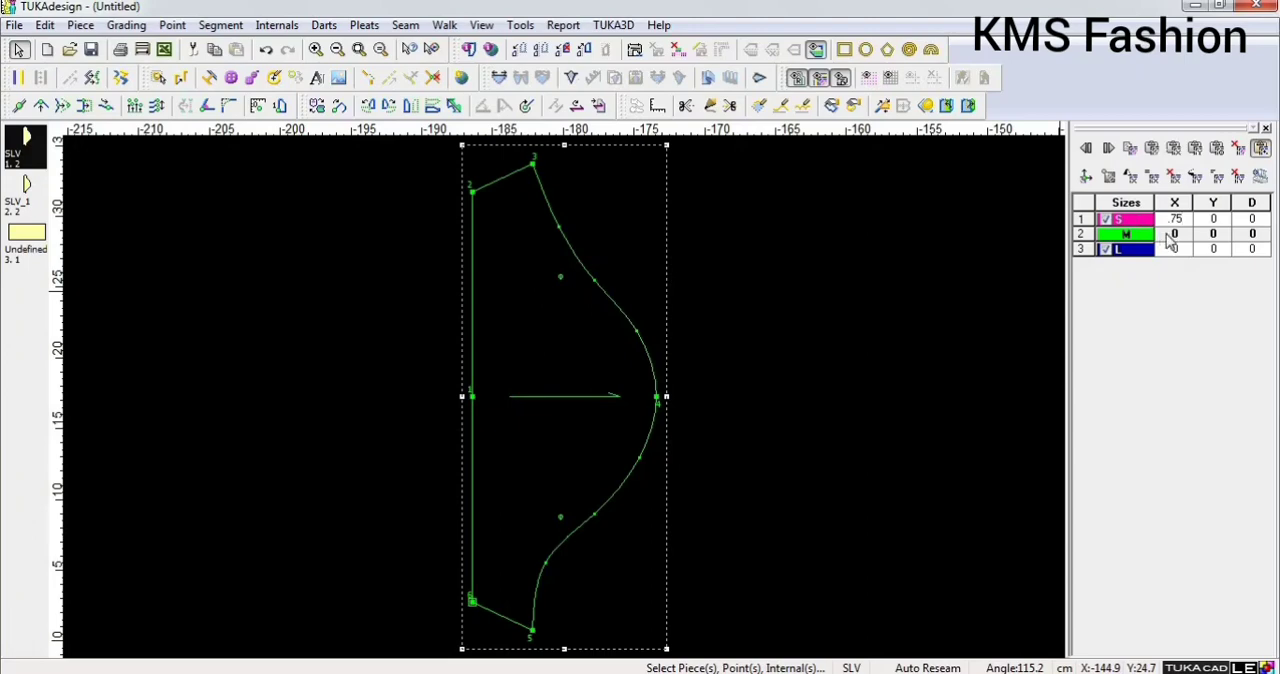
pyautogui.press('Return')
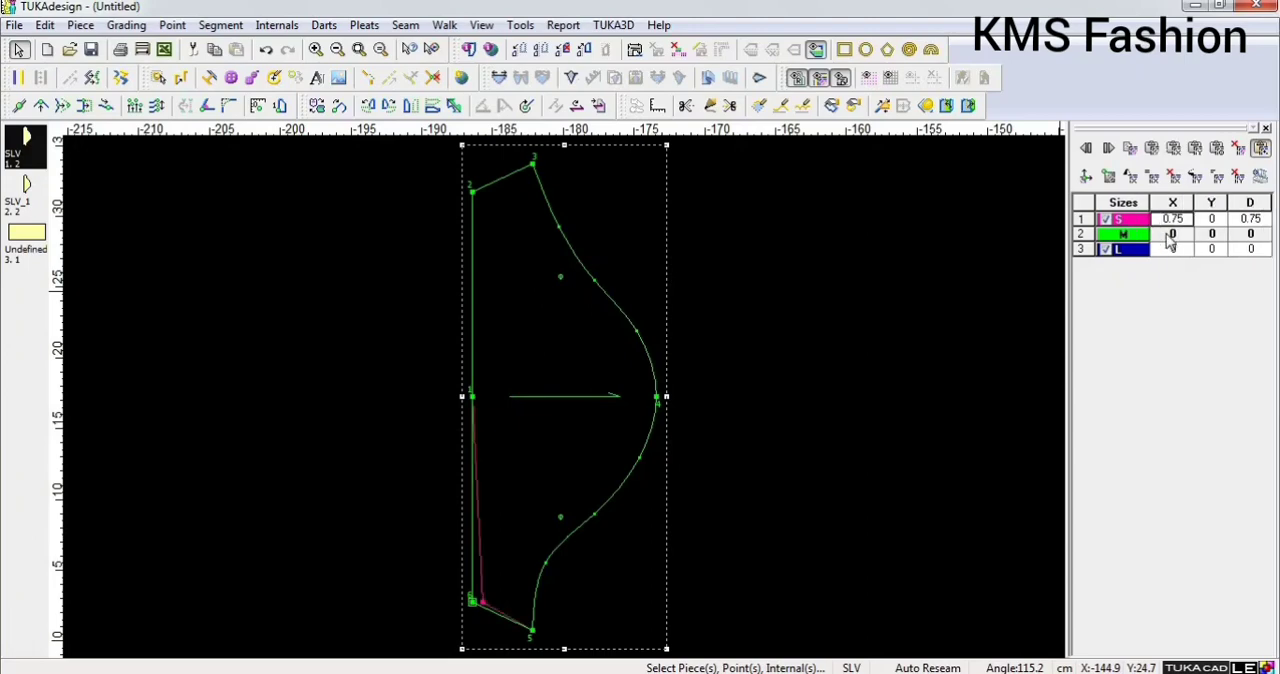
pyautogui.moveTo(1171, 217); pyautogui.dragTo(1184, 256)
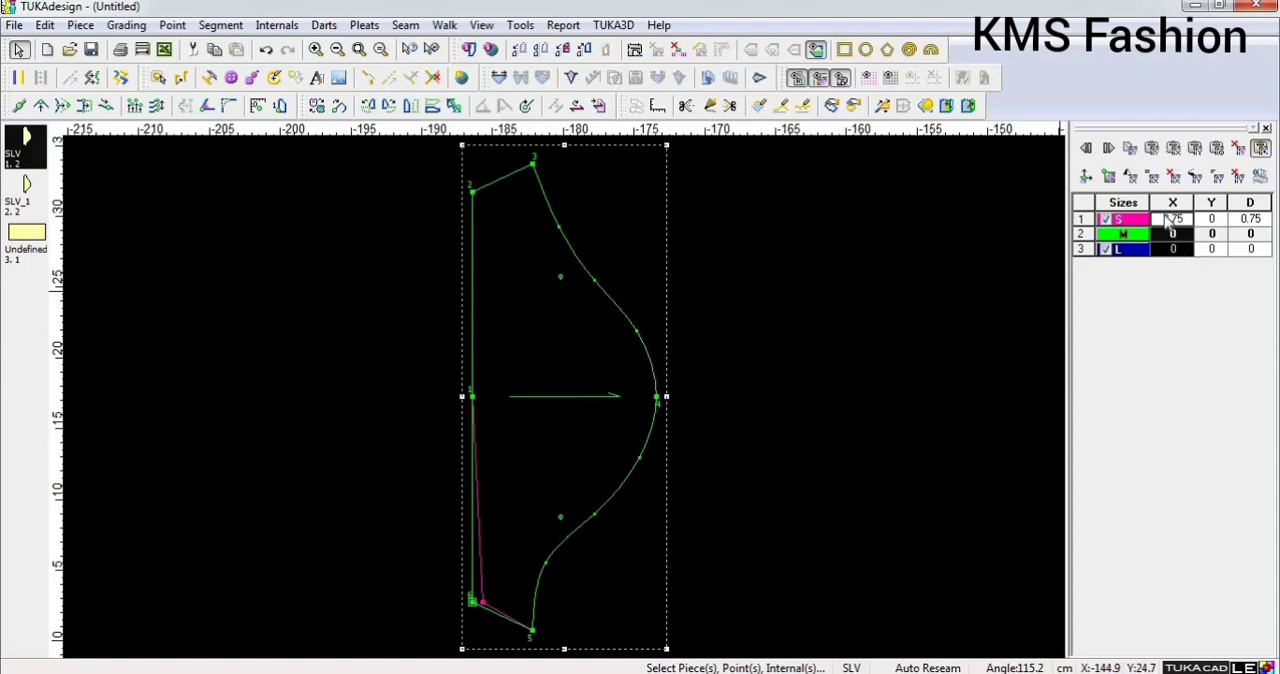
pyautogui.rightClick(1168, 222)
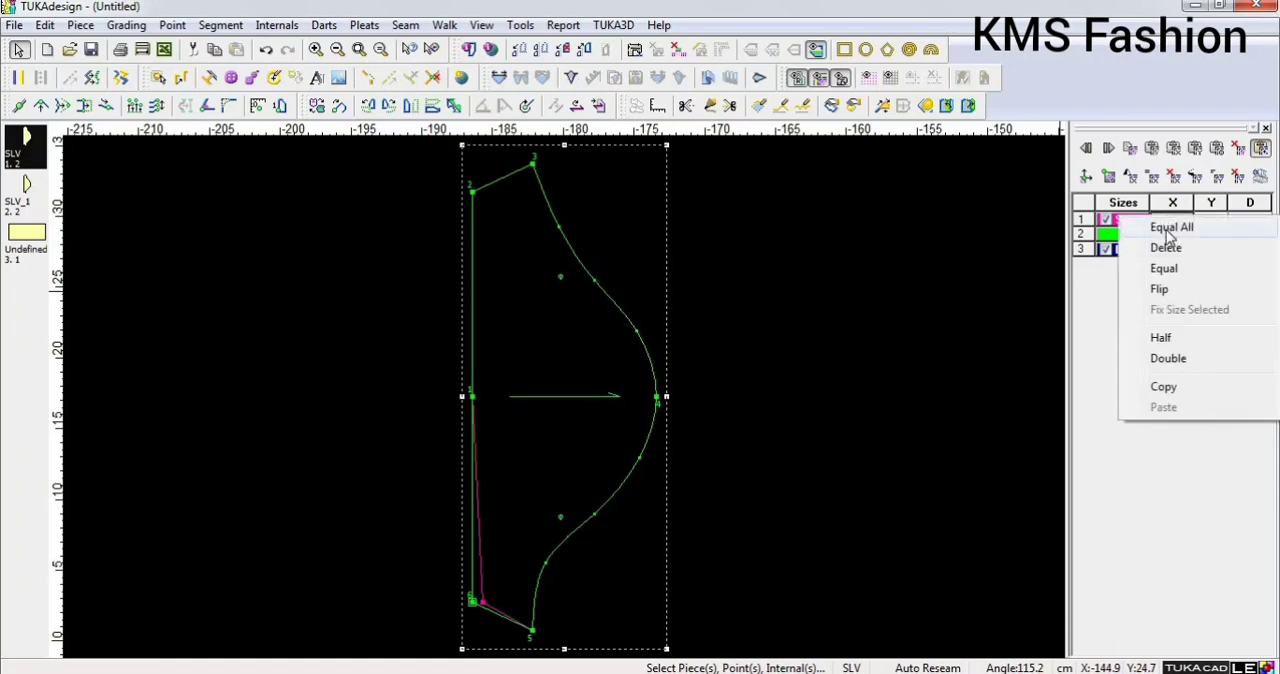
pyautogui.click(1168, 229)
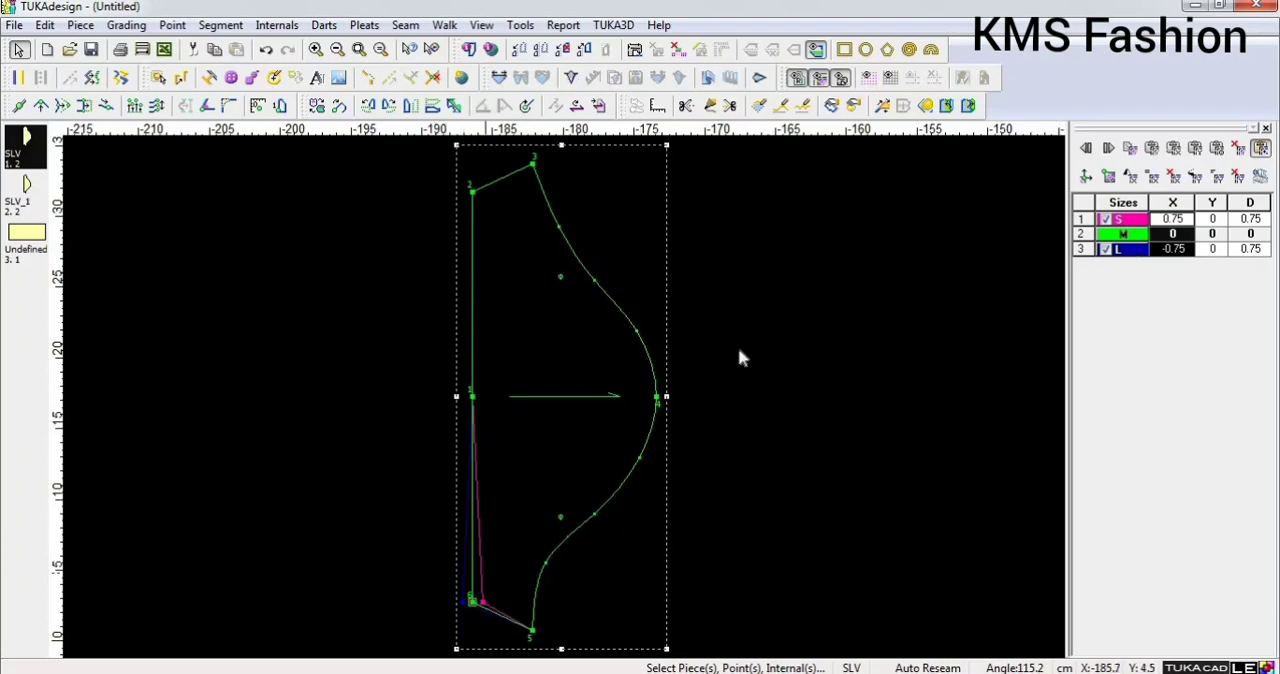
# Set point 6's Y grading to -0.5 for size S and apply Equal All to the Y values.
pyautogui.click(1222, 222)
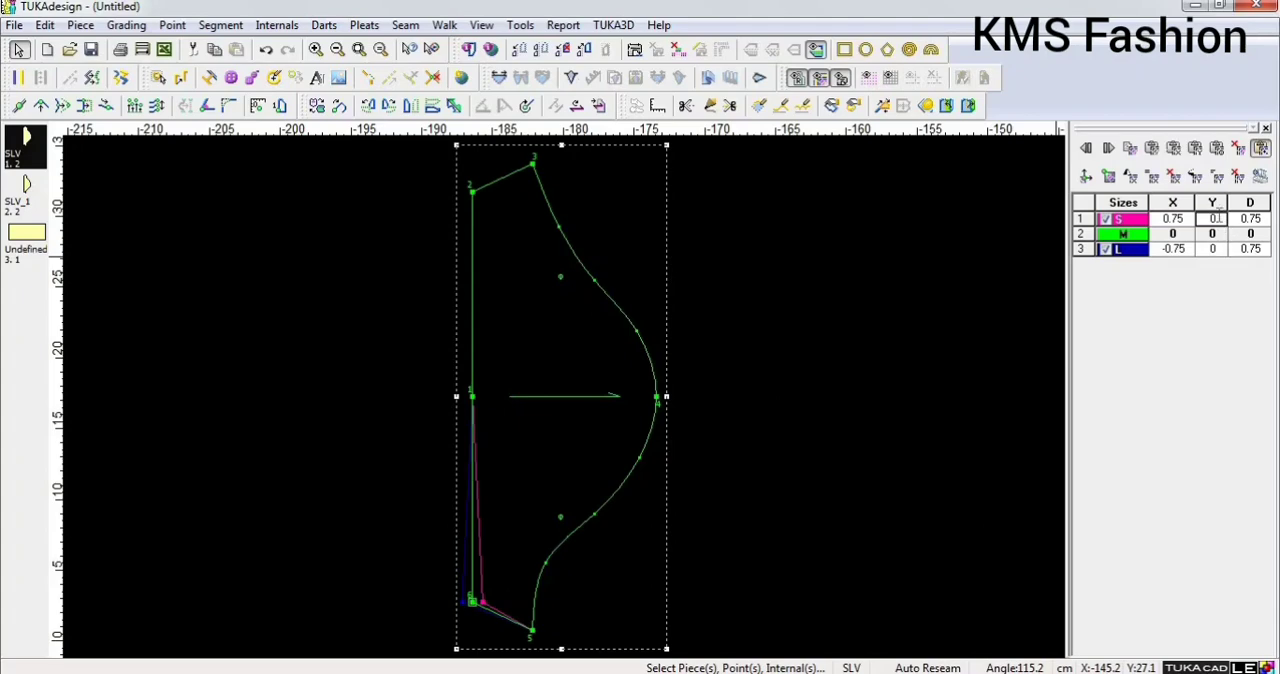
pyautogui.write('-0.5')
pyautogui.press('Return')
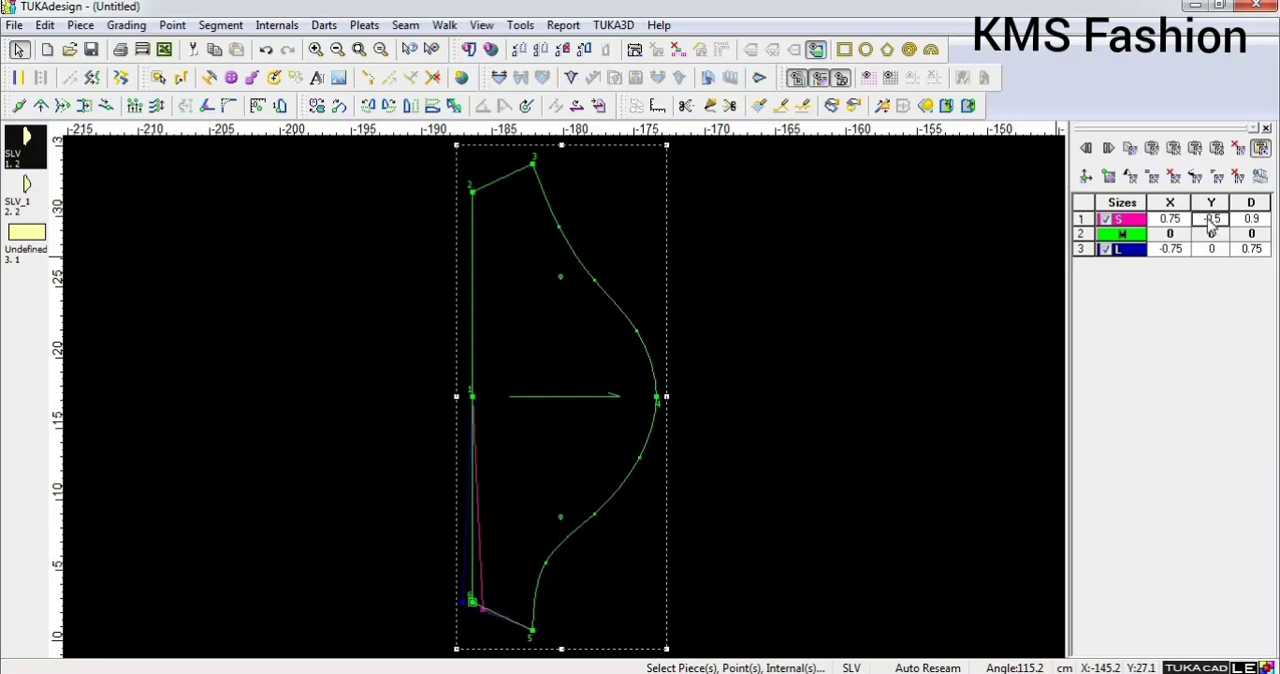
pyautogui.moveTo(1208, 219); pyautogui.dragTo(1208, 247)
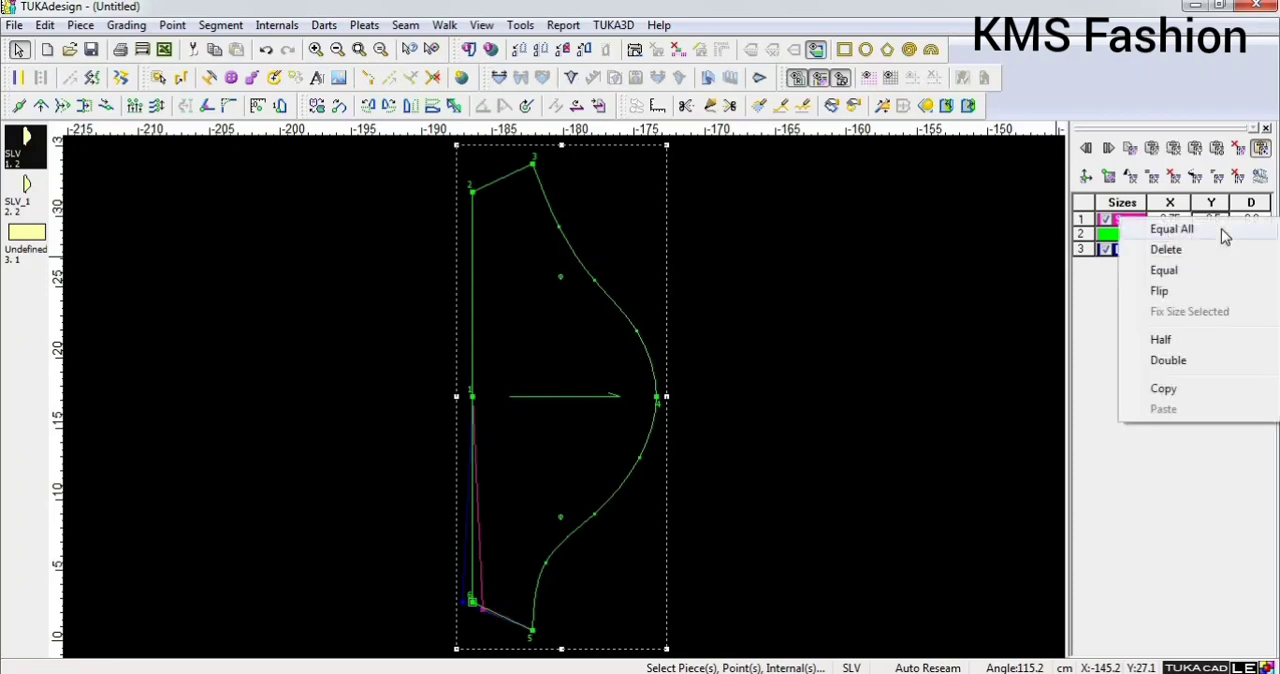
pyautogui.click(1207, 231)
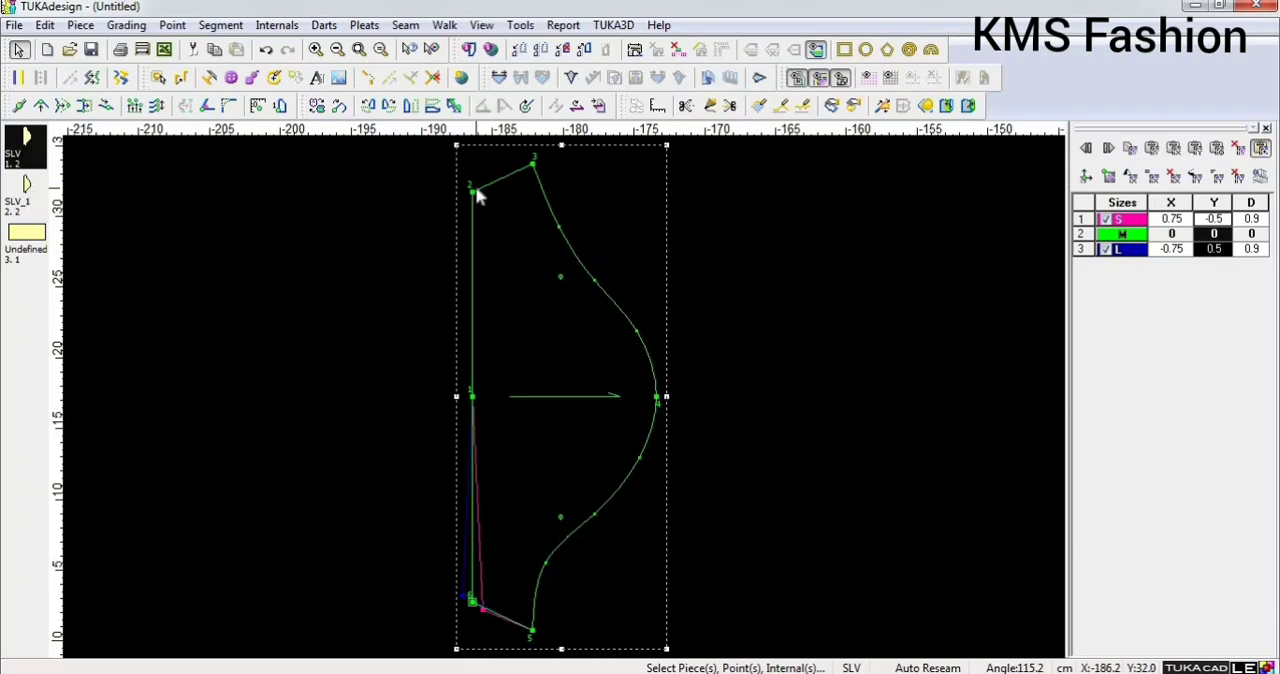
# Grade point 1 at the middle of the hem with X 0.75 for size S, and apply Equal All to the X values.
pyautogui.click(473, 400)
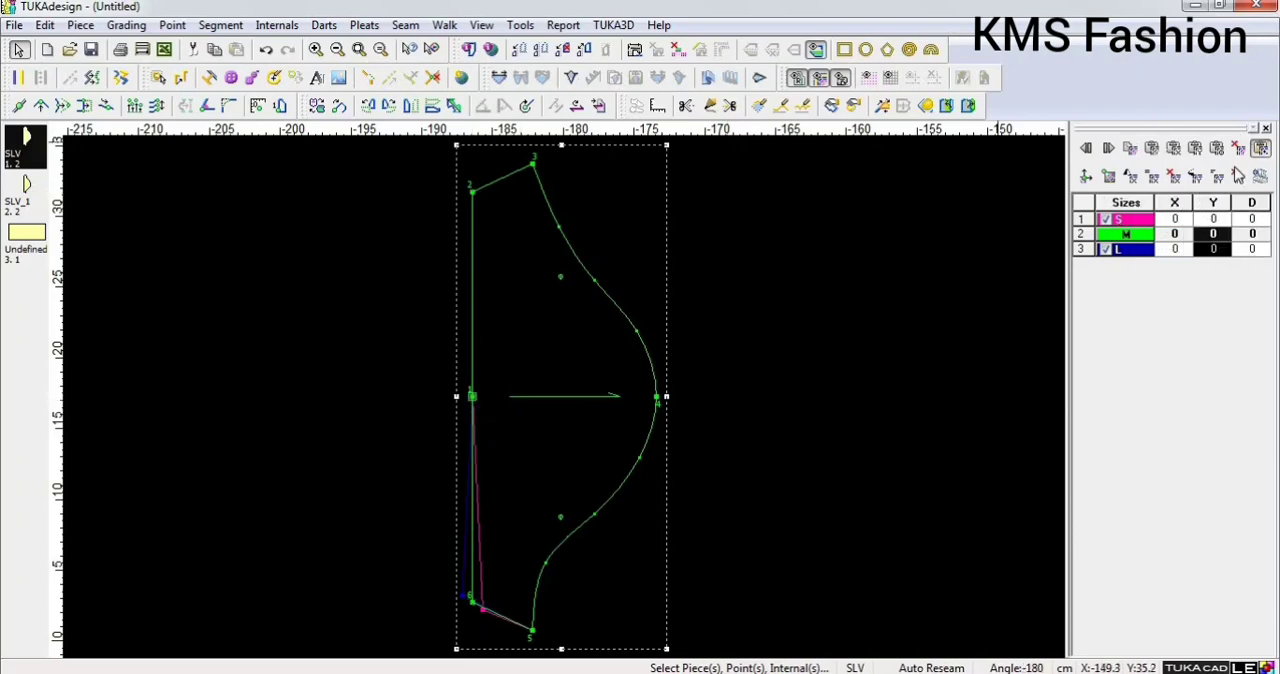
pyautogui.click(1180, 221)
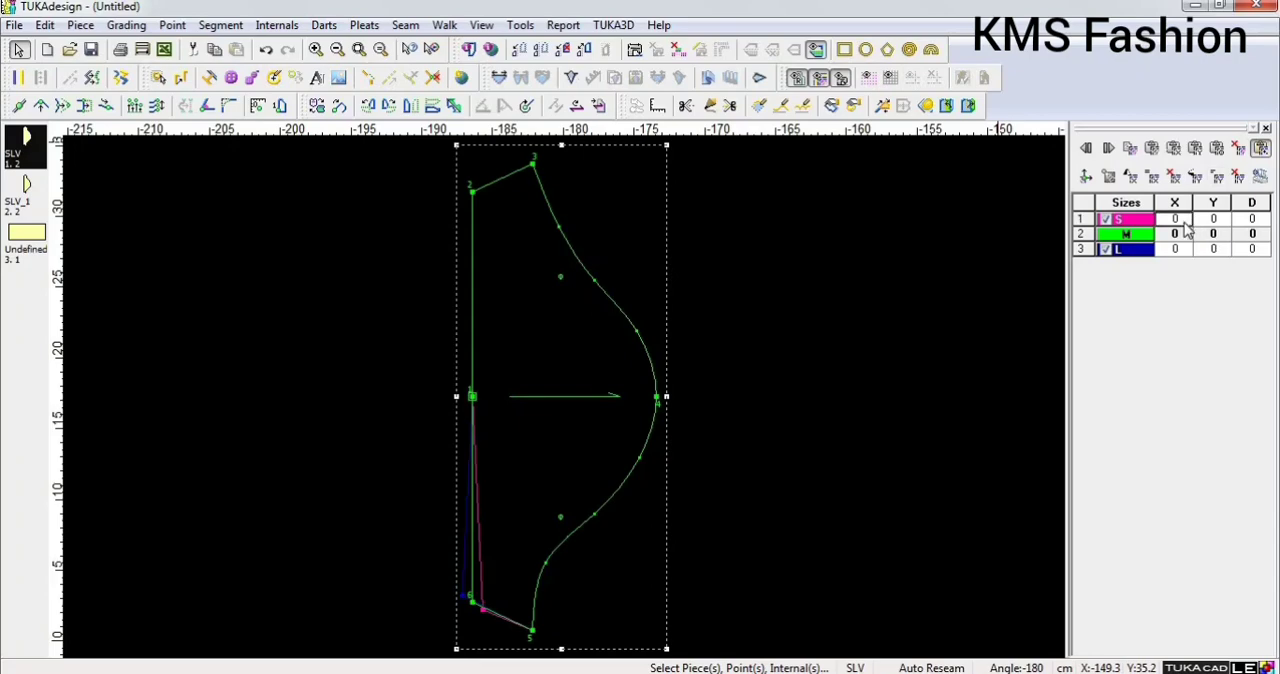
pyautogui.click(1184, 220)
pyautogui.press('Return')
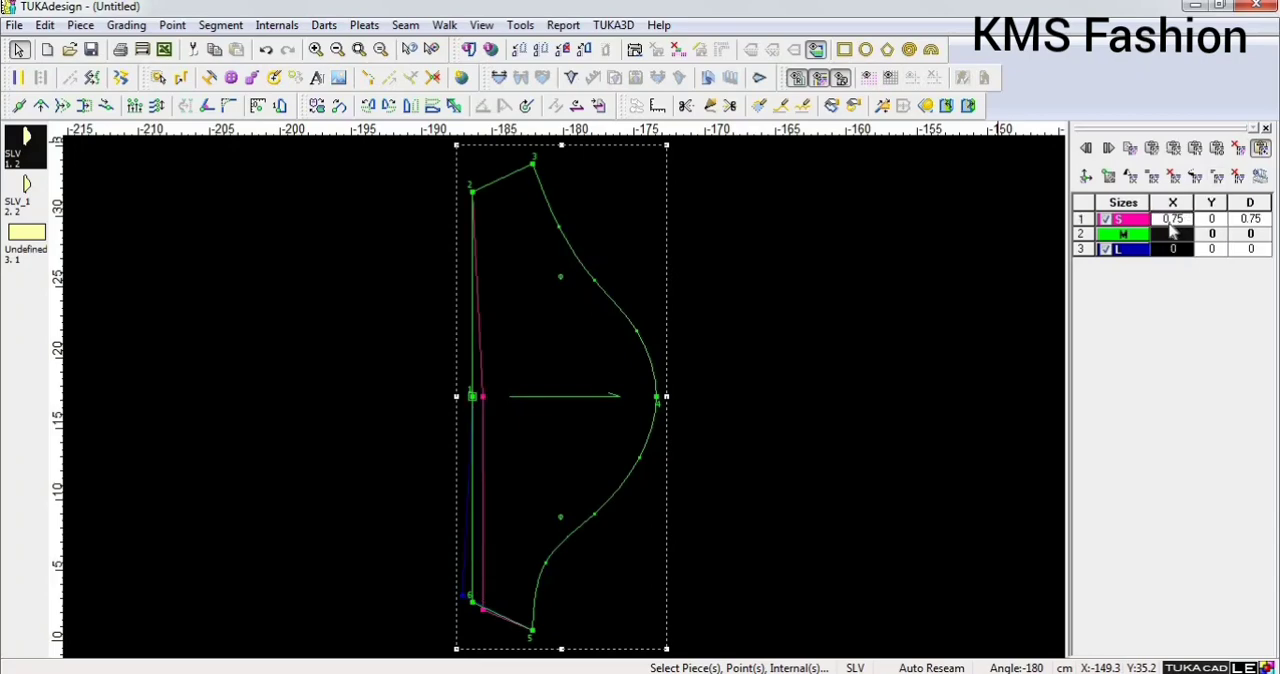
pyautogui.rightClick(1180, 230)
pyautogui.click(1176, 238)
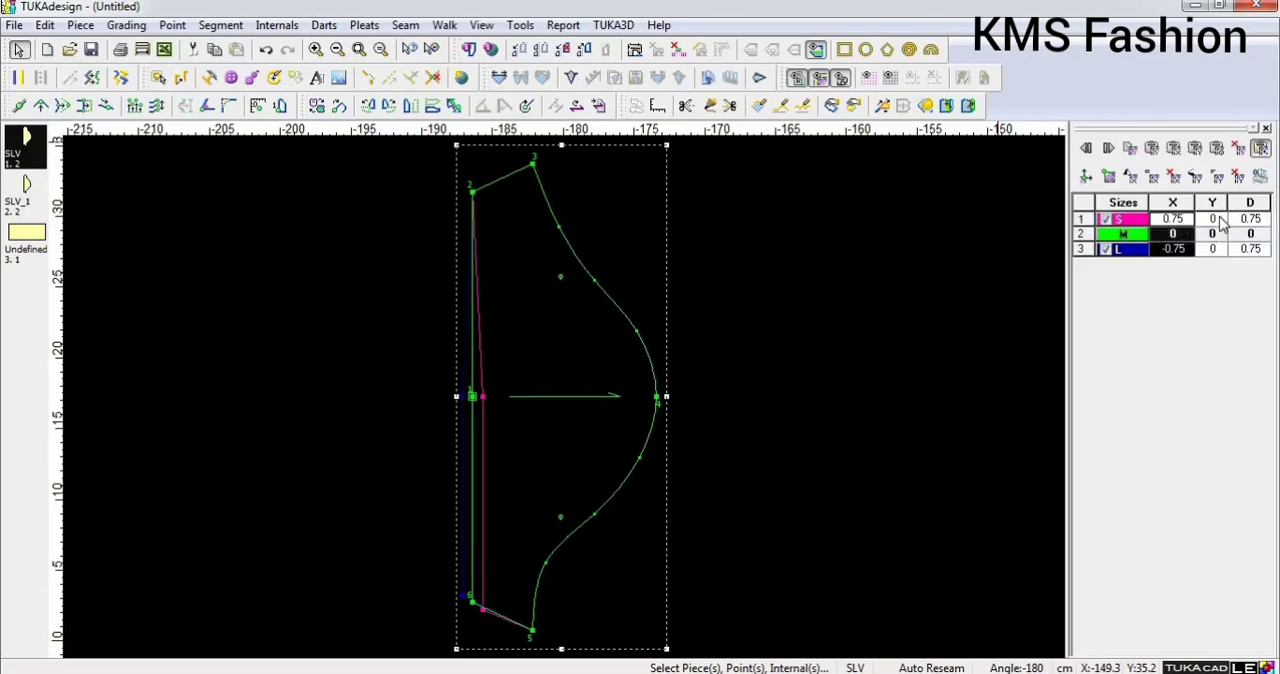
# Set point 1's Y grading to -0.5 for size S and apply Equal All to the Y values.
pyautogui.click(1220, 222)
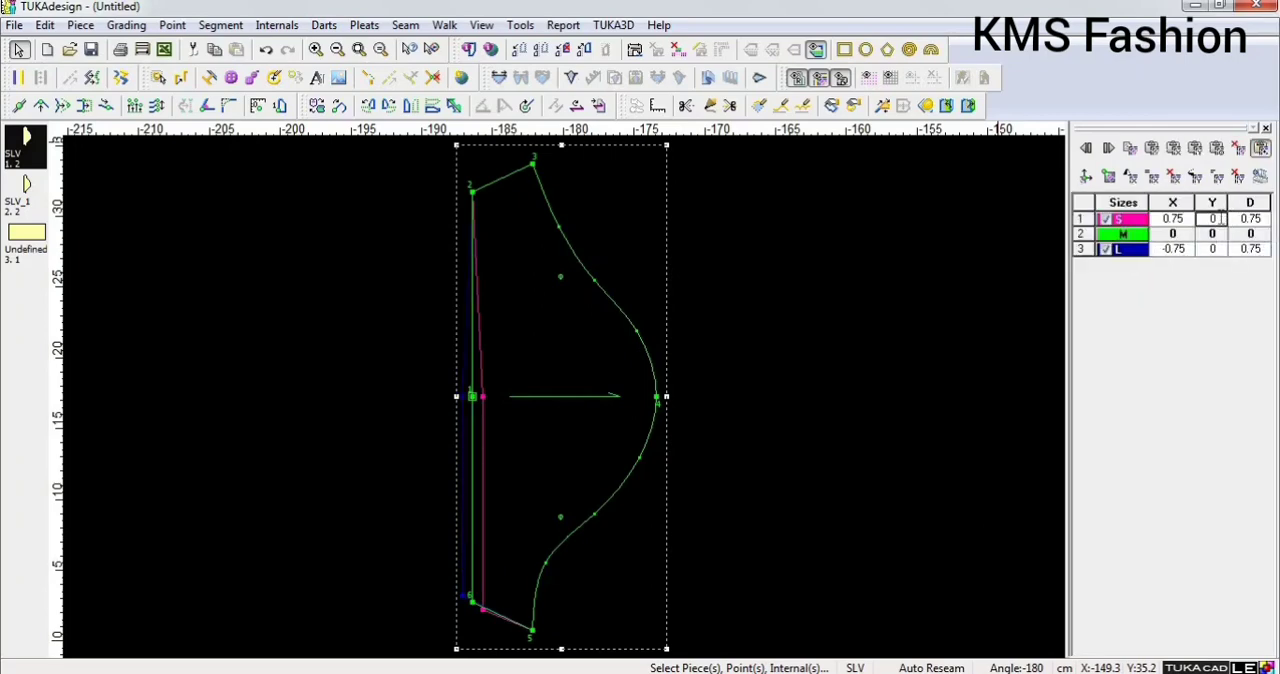
pyautogui.write('-.5')
pyautogui.press('Return')
pyautogui.moveTo(1206, 219); pyautogui.dragTo(1205, 253)
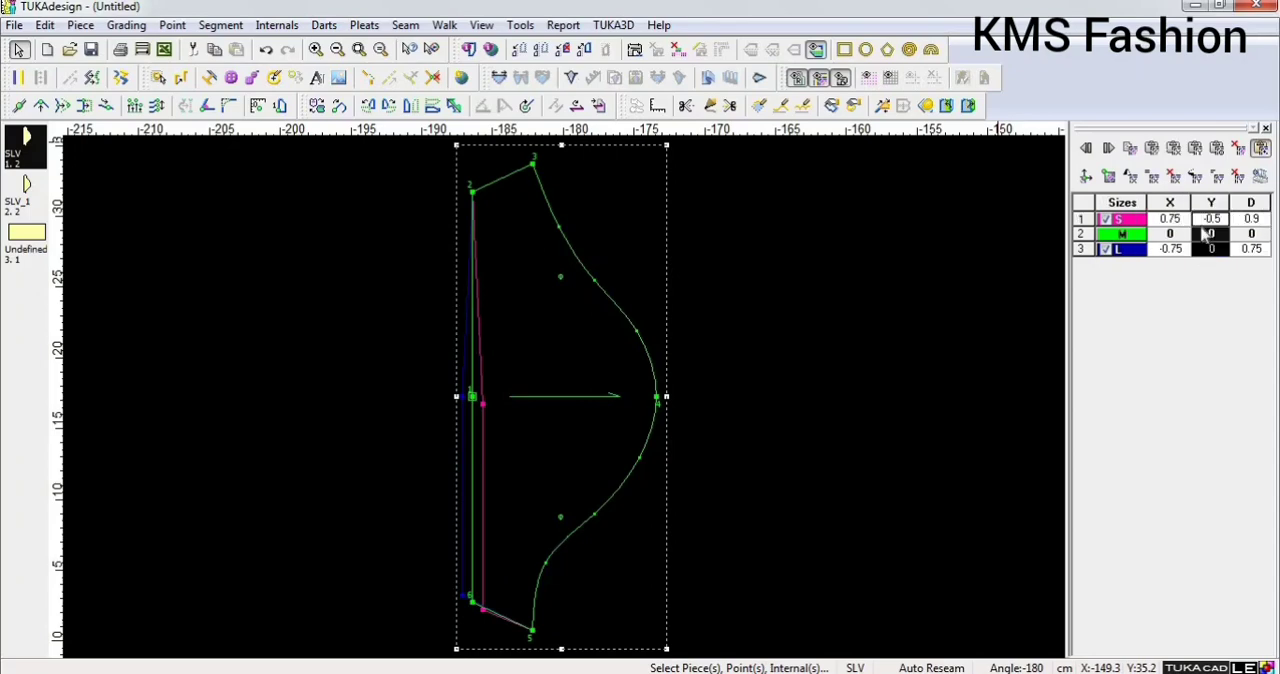
pyautogui.rightClick(1203, 228)
pyautogui.click(1207, 238)
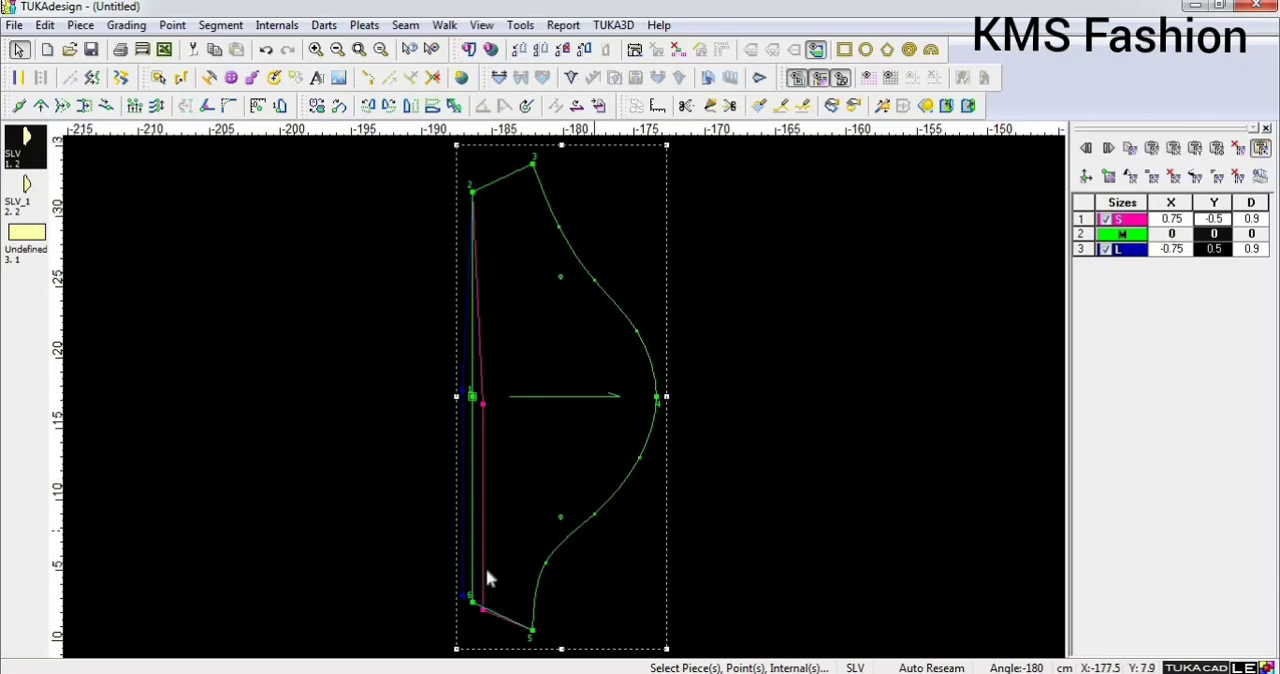
# Copy the grading of point 6 at the lower hem corner and paste it onto point 2 at the upper hem corner.
pyautogui.click(473, 604)
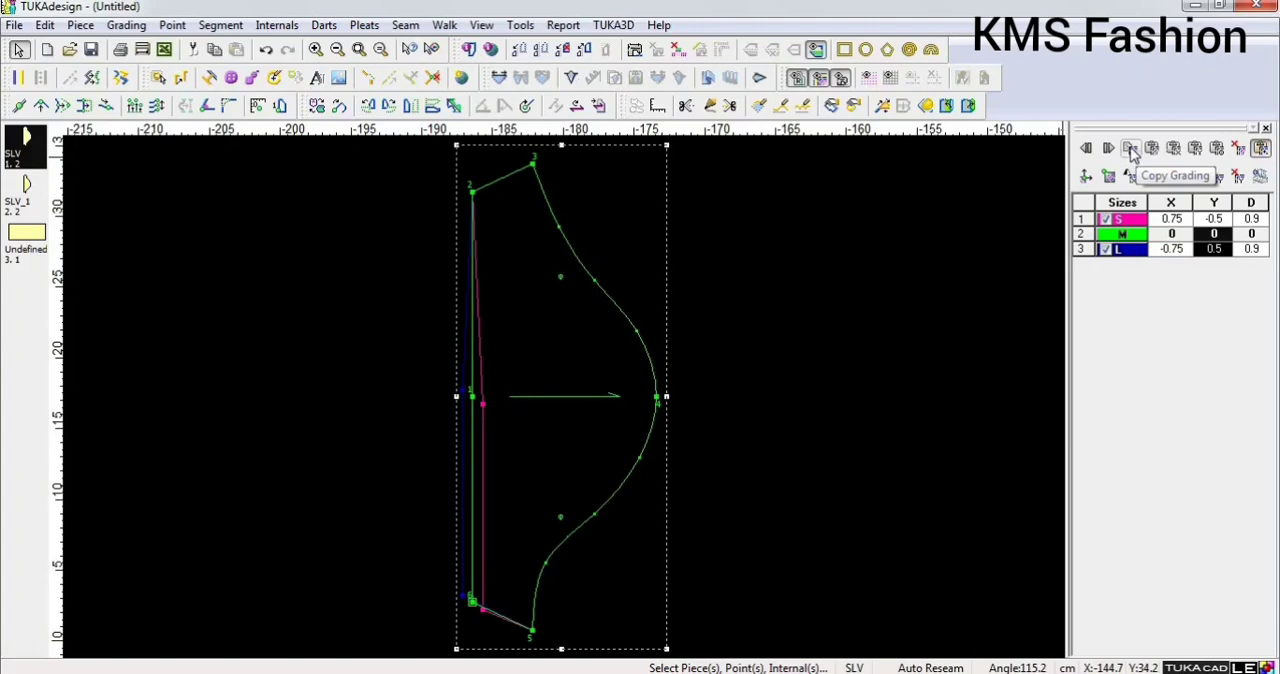
pyautogui.click(1131, 150)
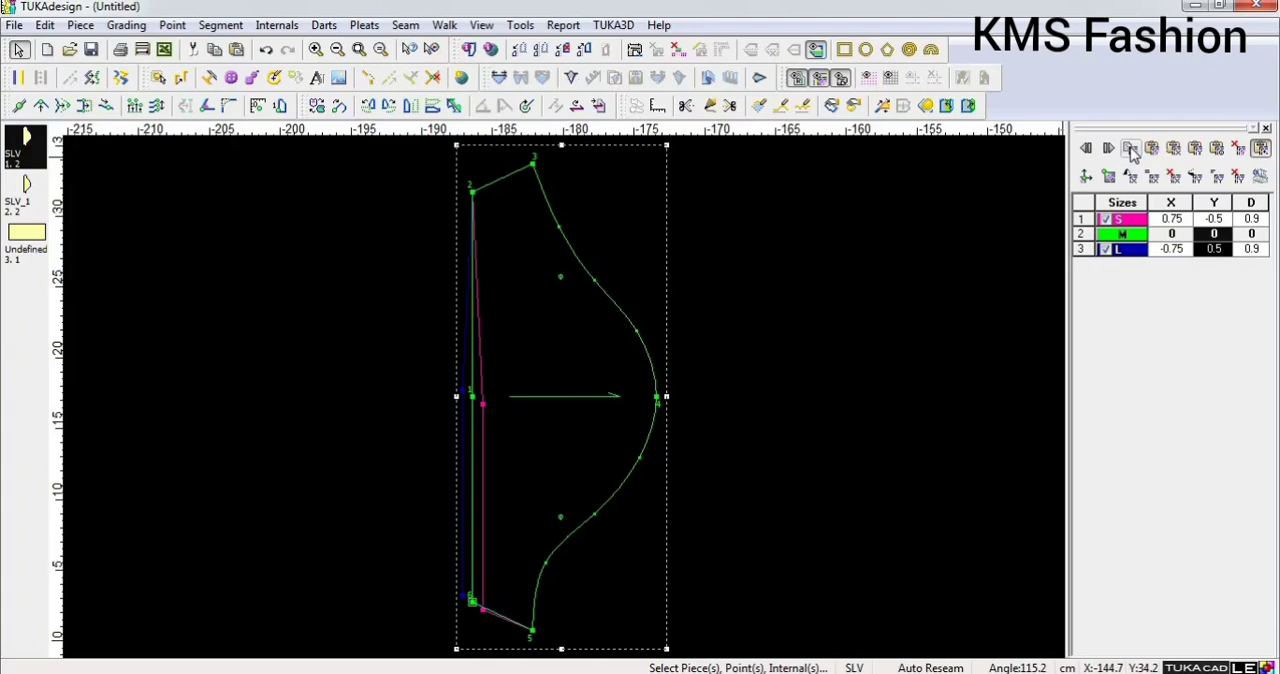
pyautogui.click(474, 194)
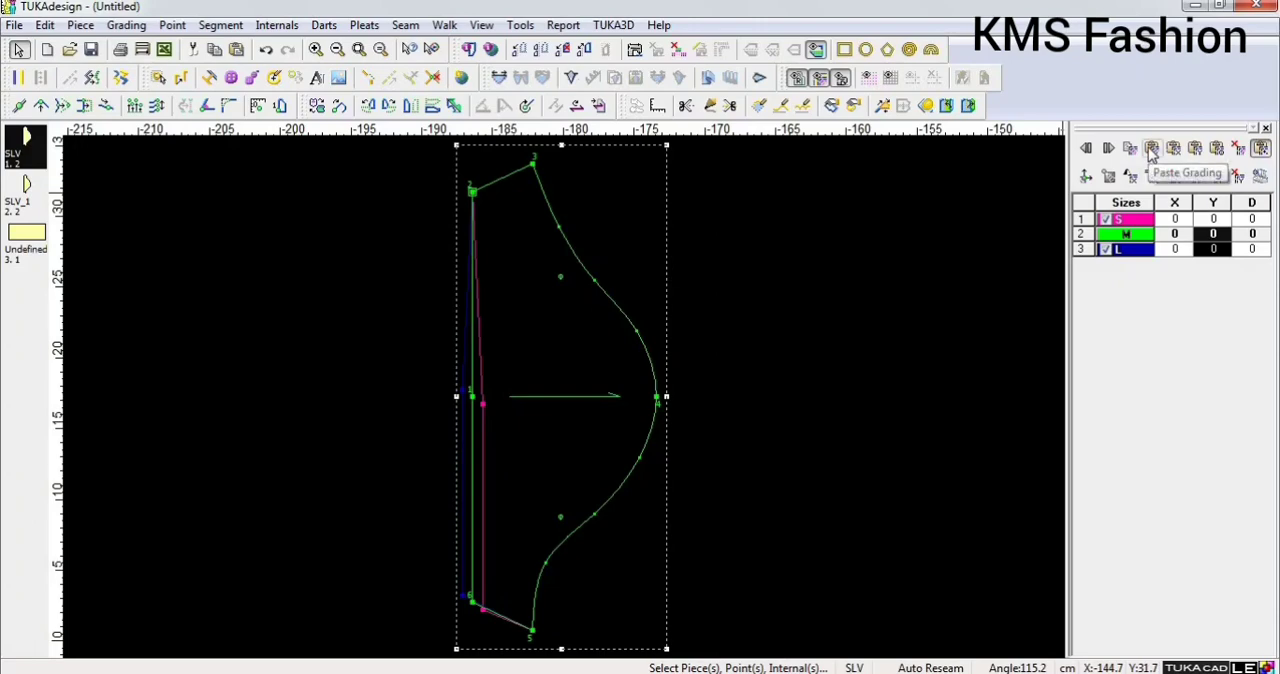
pyautogui.click(1152, 149)
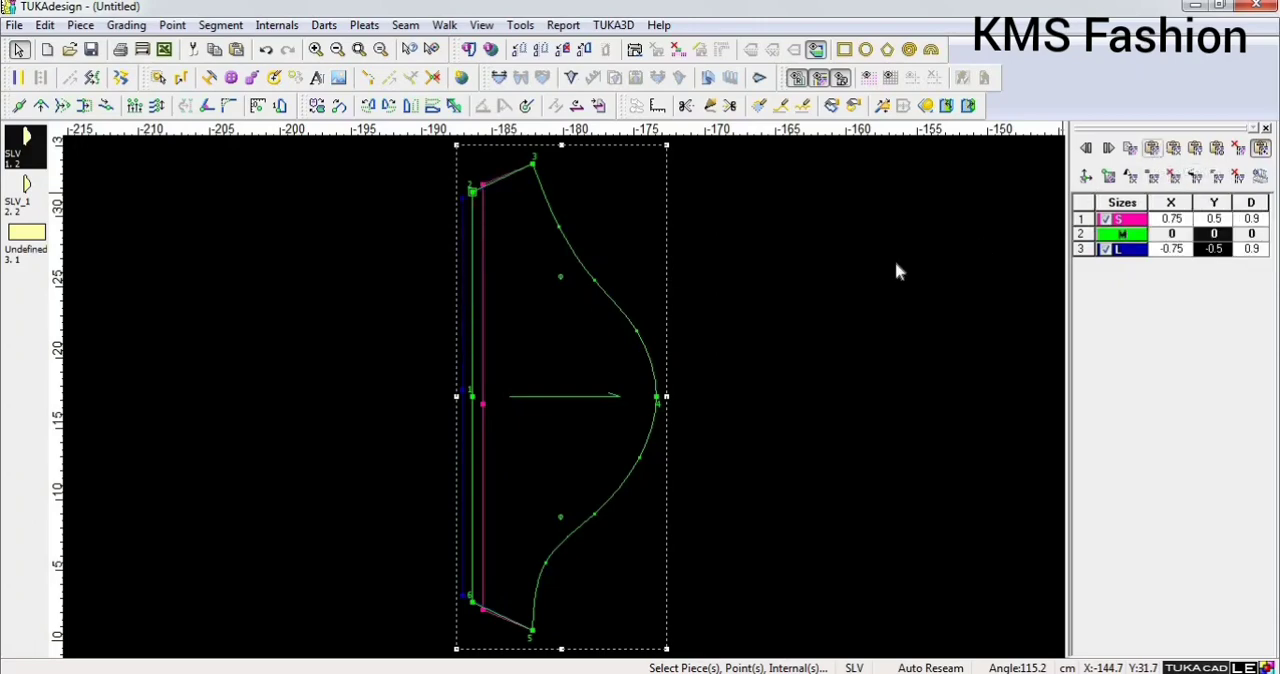
pyautogui.click(473, 399)
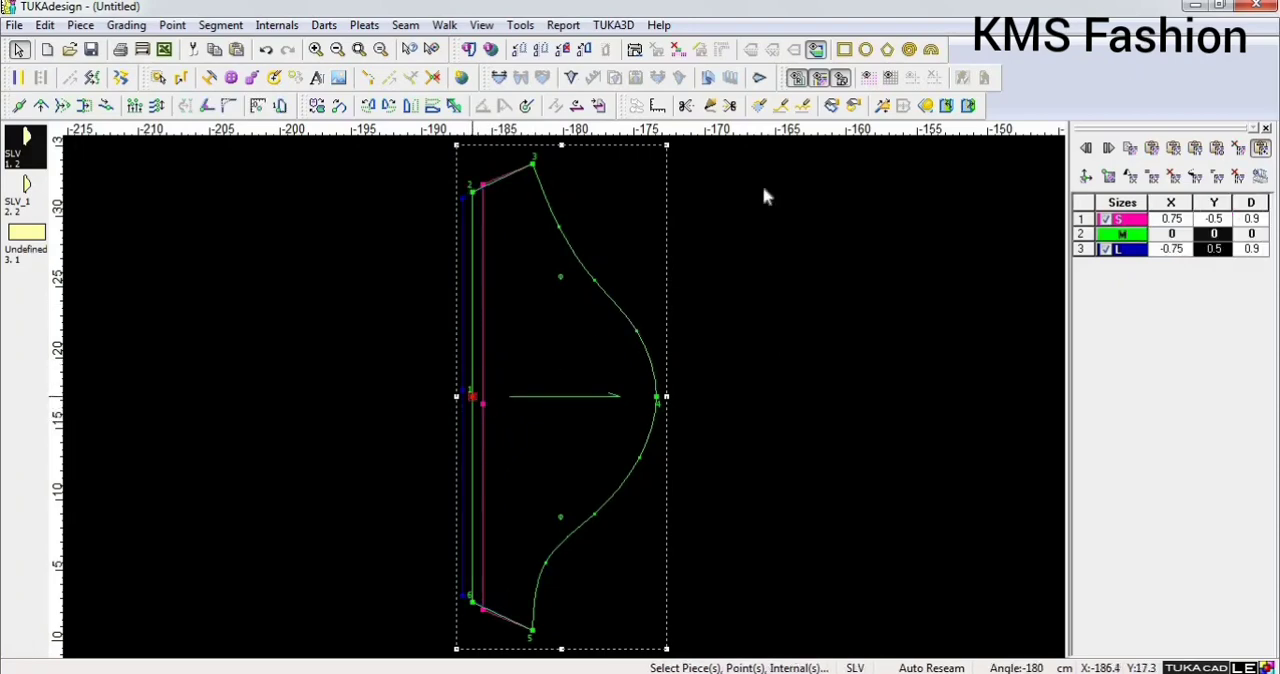
pyautogui.click(1152, 154)
pyautogui.click(592, 672)
# Grade underarm point 5 with Y 1 for size S using Equal All, and paste its grading onto the opposite underarm point 3.
pyautogui.click(532, 632)
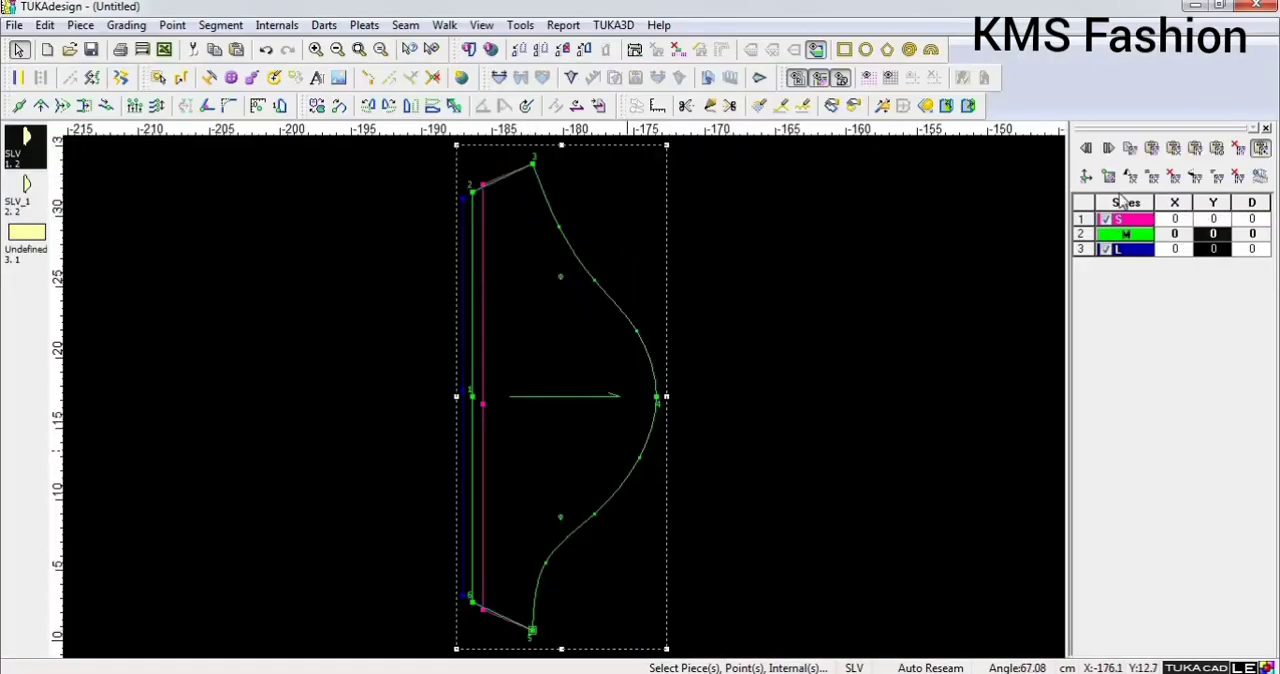
pyautogui.click(1229, 223)
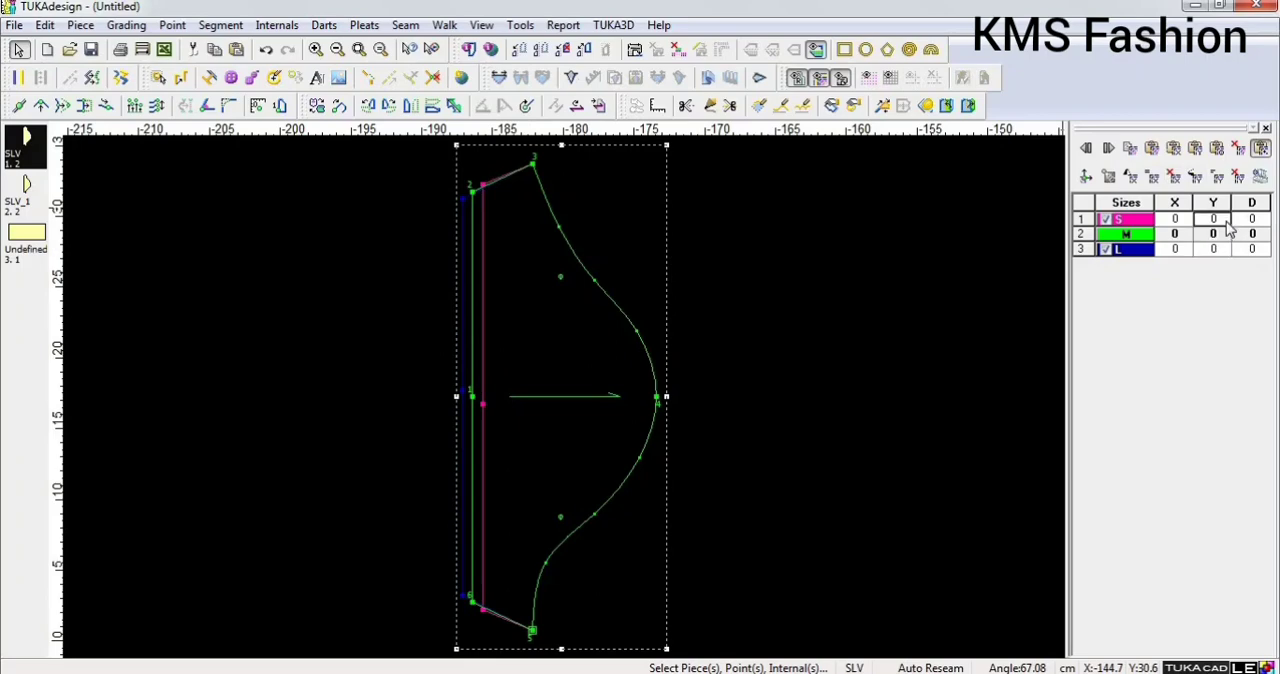
pyautogui.write('1')
pyautogui.press('Return')
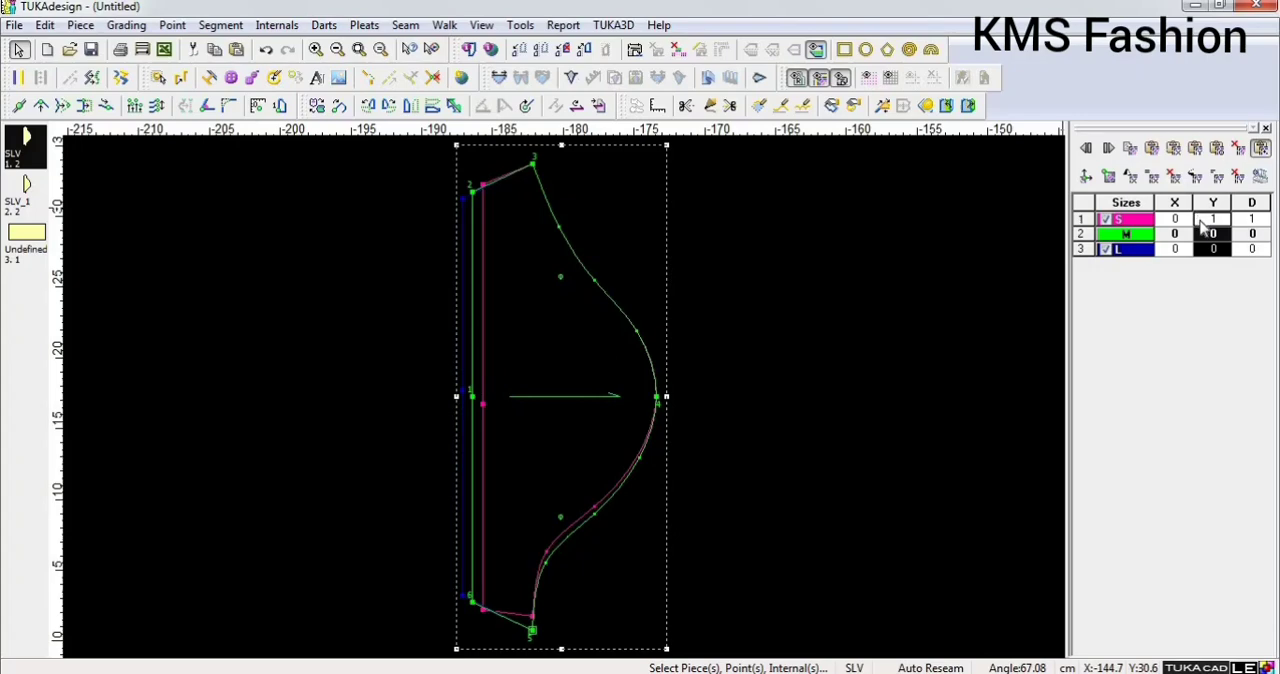
pyautogui.rightClick(1203, 228)
pyautogui.click(1203, 234)
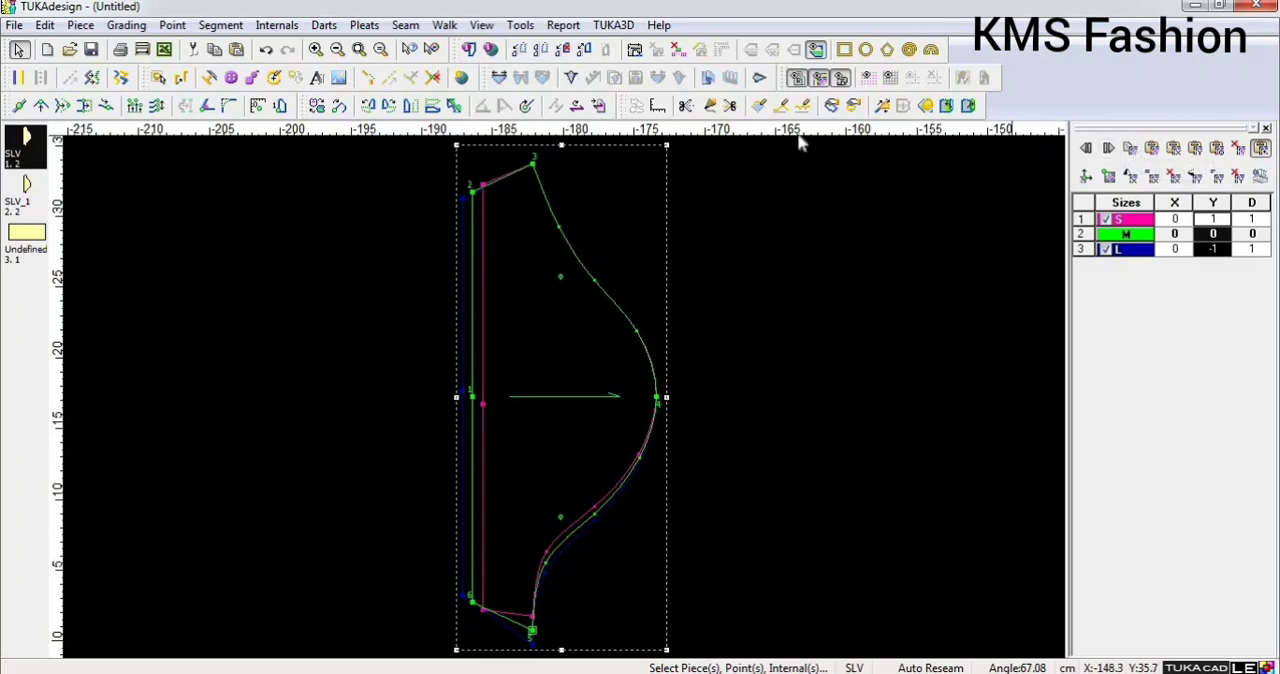
pyautogui.click(531, 162)
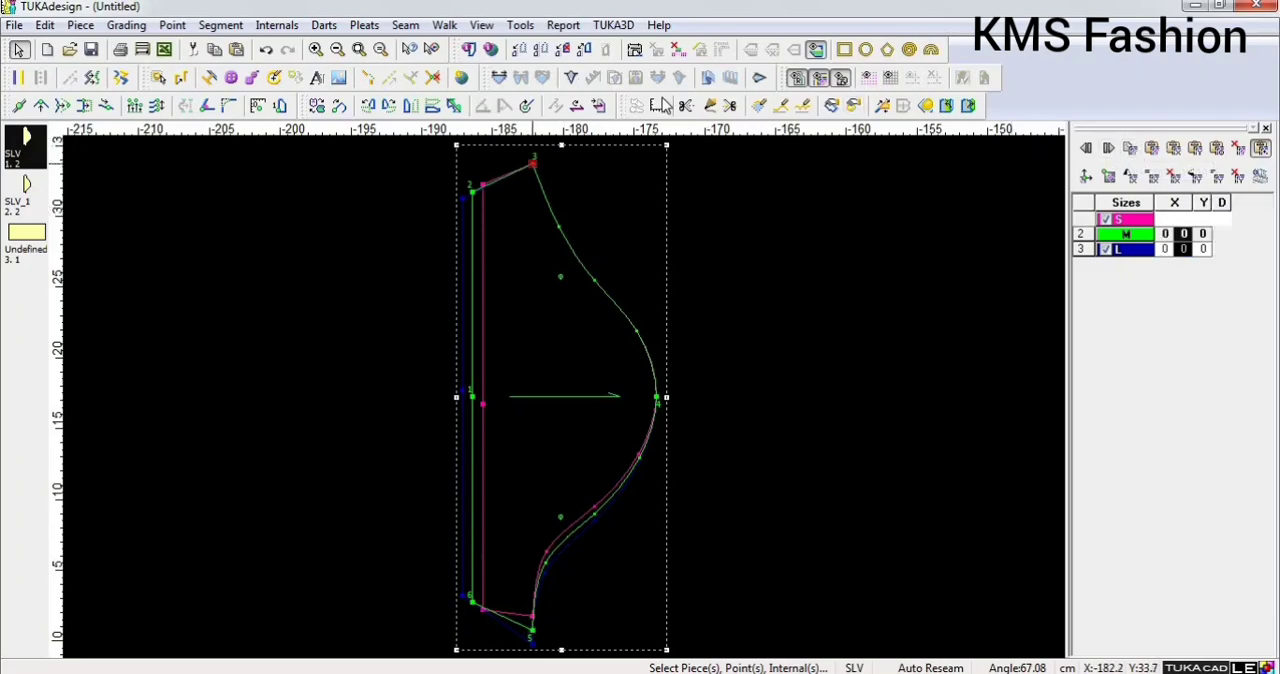
pyautogui.click(1152, 148)
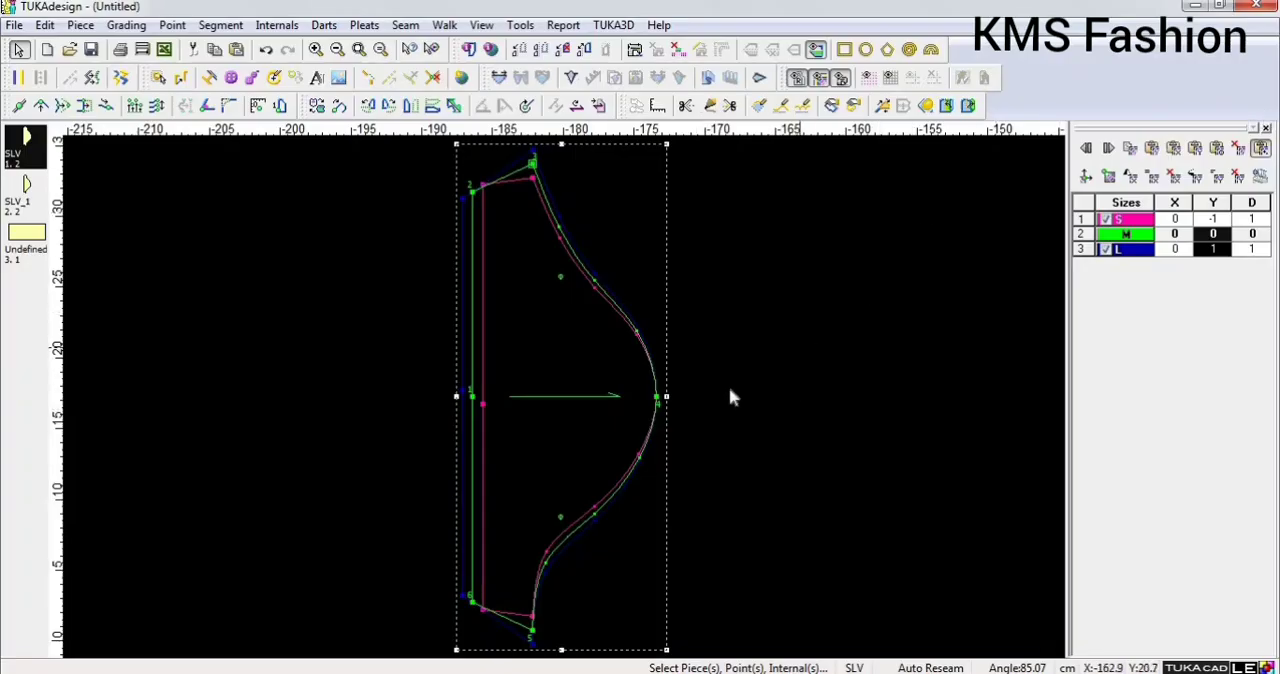
# Grade point 4 at the top of the sleeve cap with X -0.25 for size S, and apply Equal All to the X values.
pyautogui.click(657, 397)
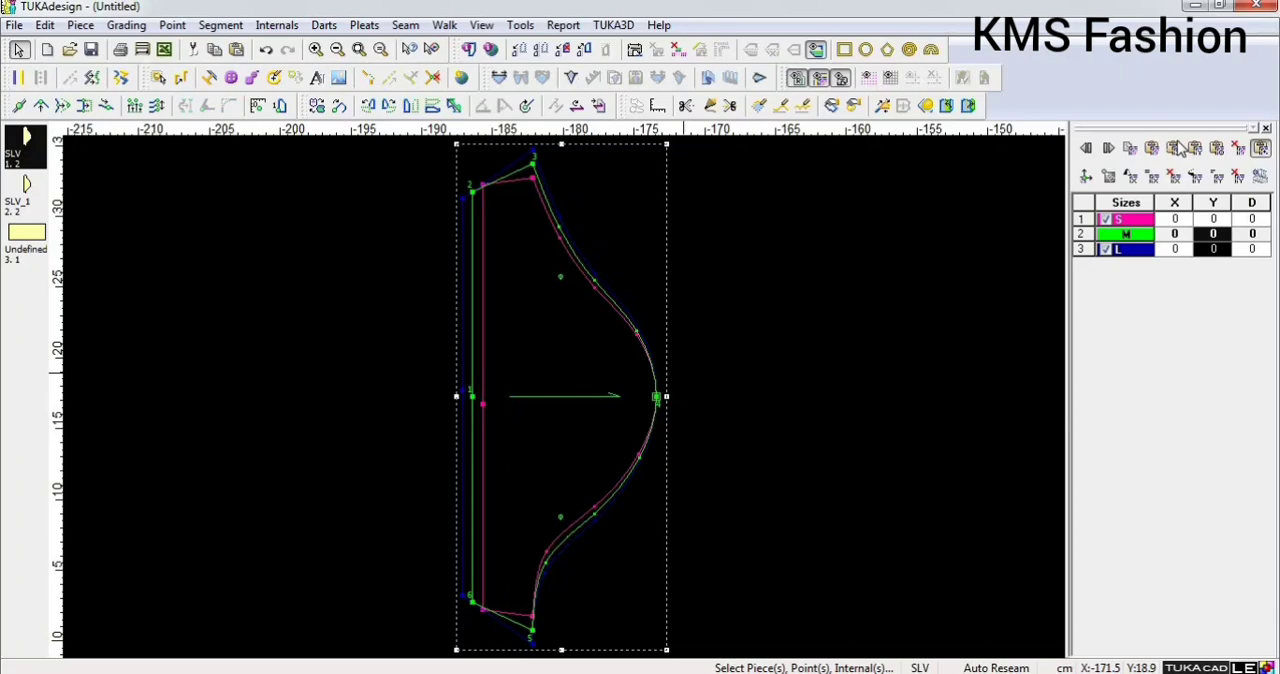
pyautogui.click(1182, 220)
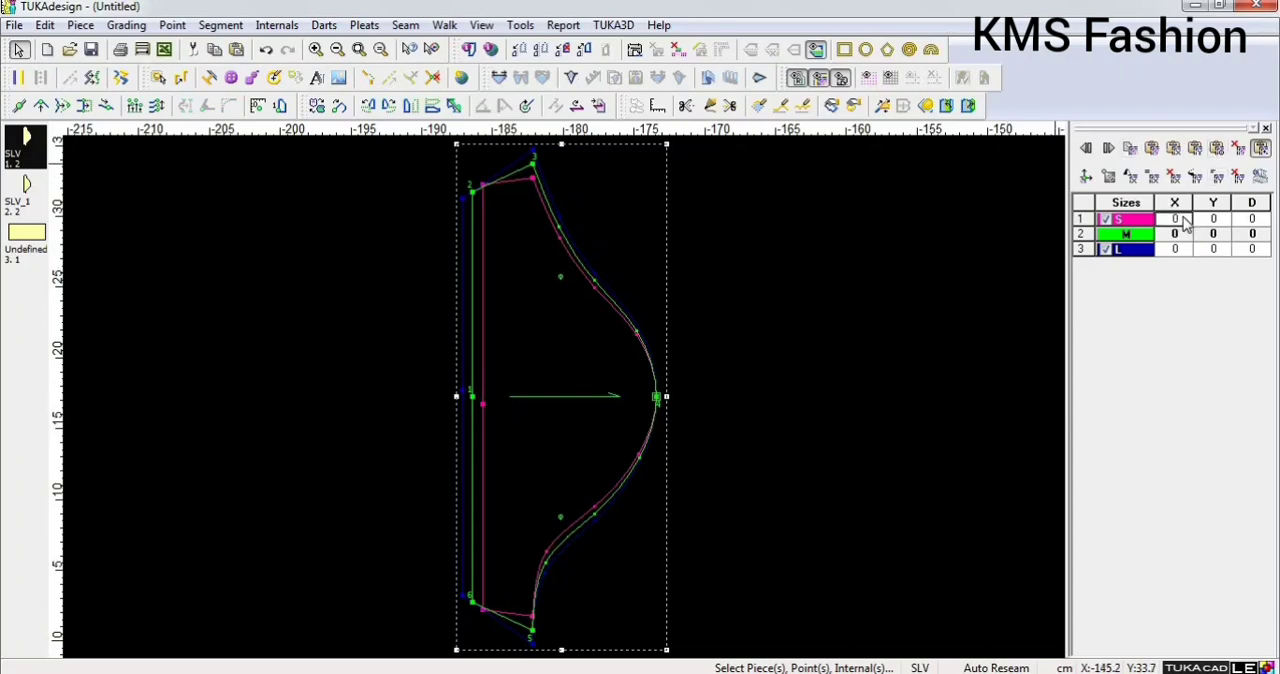
pyautogui.write('-0.25')
pyautogui.rightClick(1184, 222)
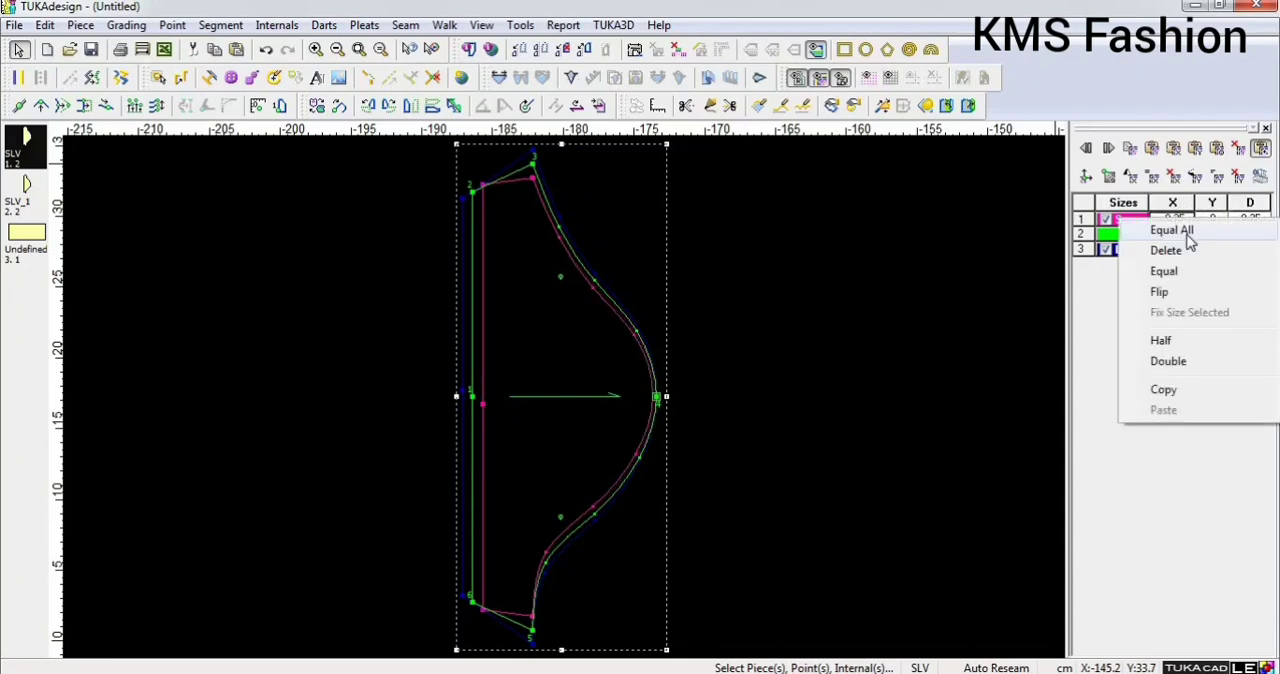
pyautogui.click(1187, 234)
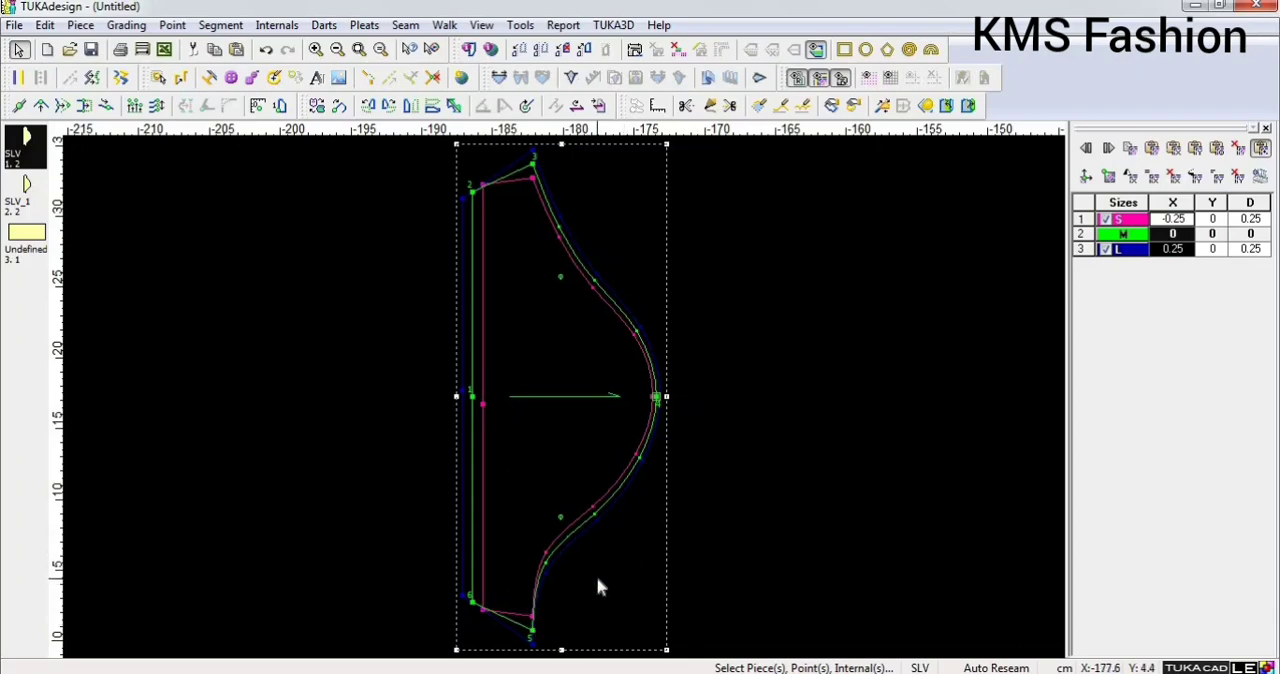
# Flip the Y grading of point 6 to 0.5 for size S and -0.5 for size L, keeping its X grading, and dismiss the battery notice.
pyautogui.click(507, 576)
pyautogui.scroll(3, 508, 580)
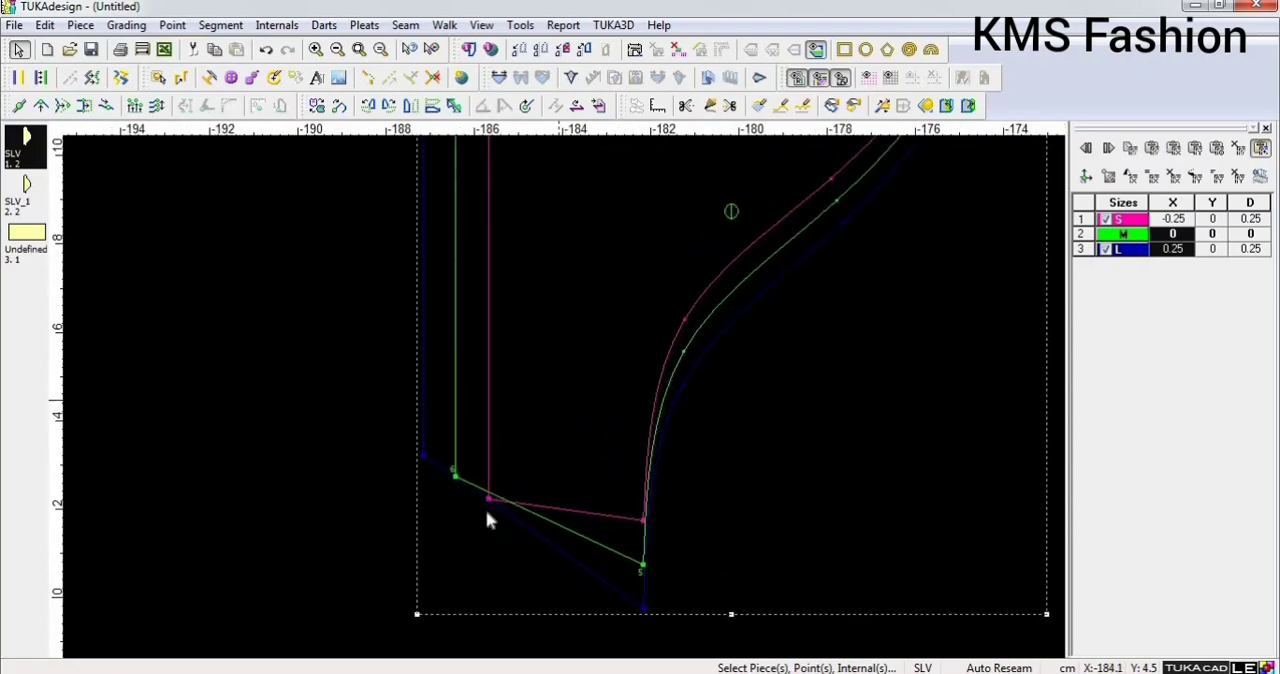
pyautogui.scroll(-2, 566, 406)
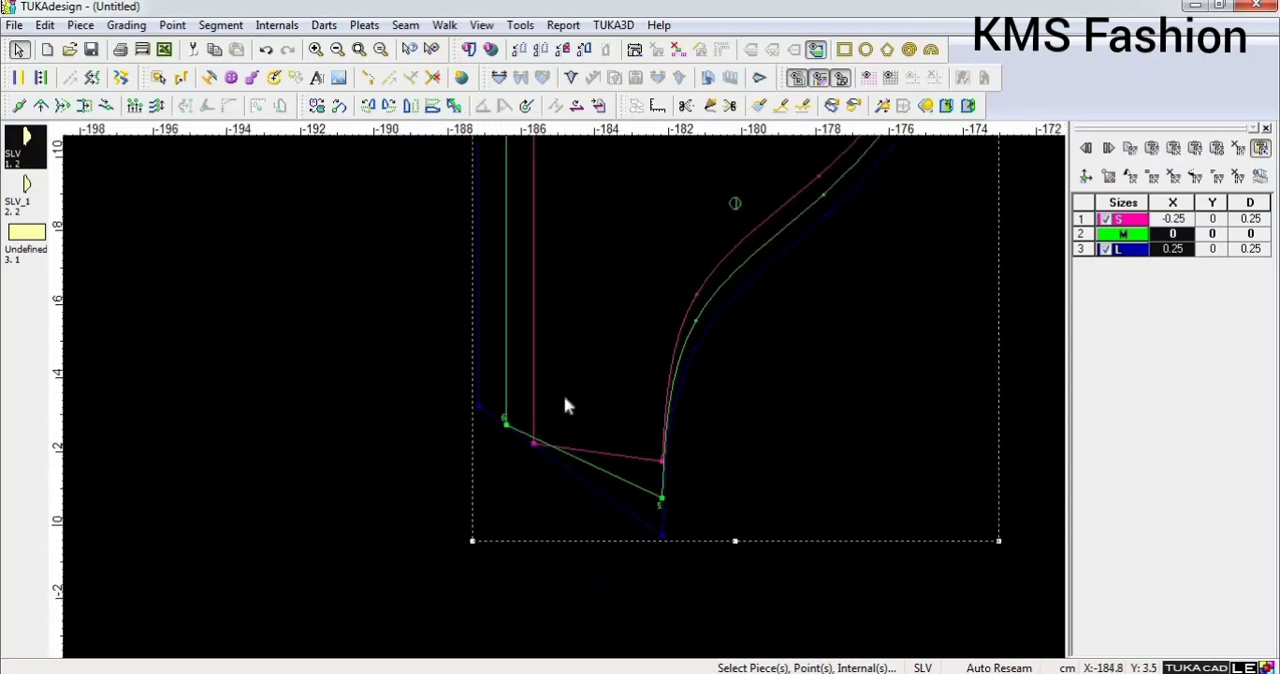
pyautogui.click(357, 50)
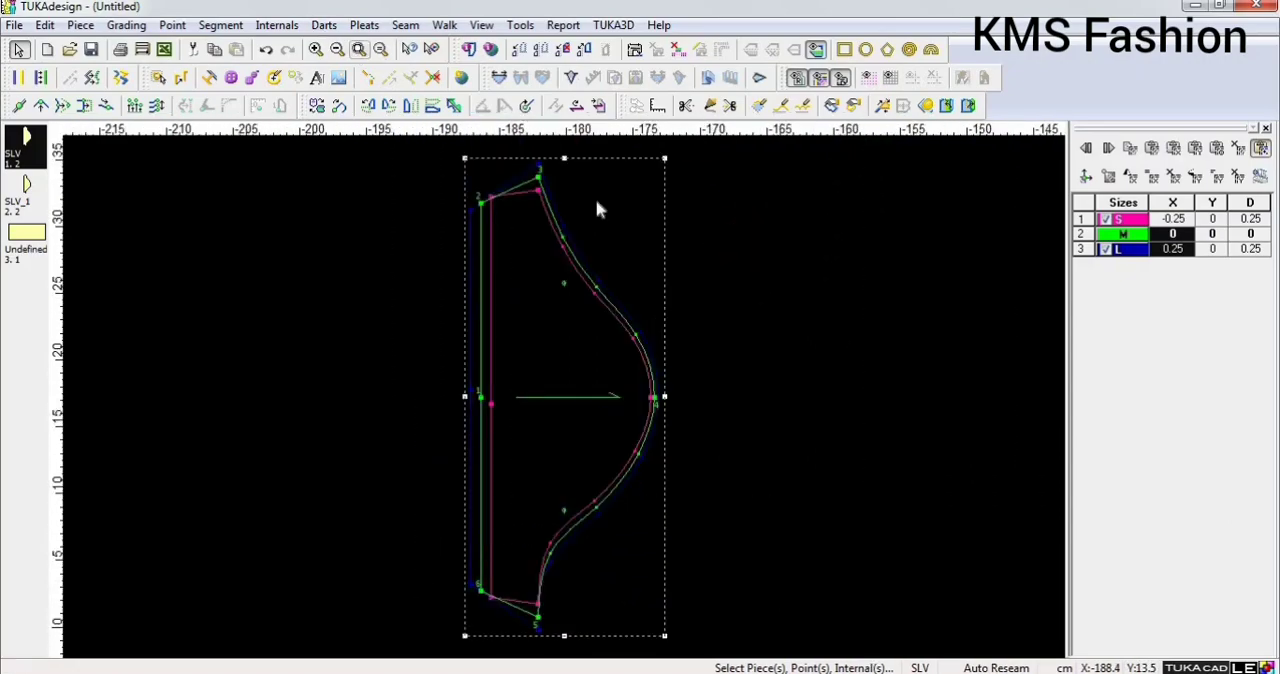
pyautogui.click(481, 598)
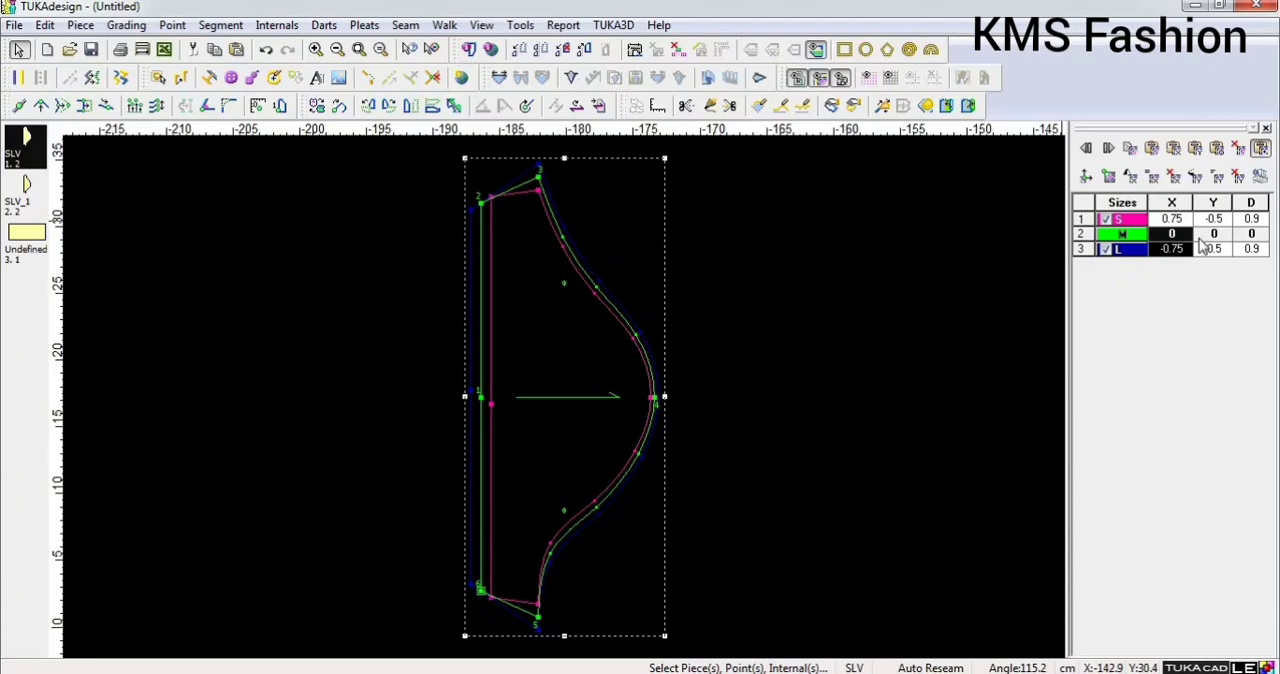
pyautogui.click(1132, 184)
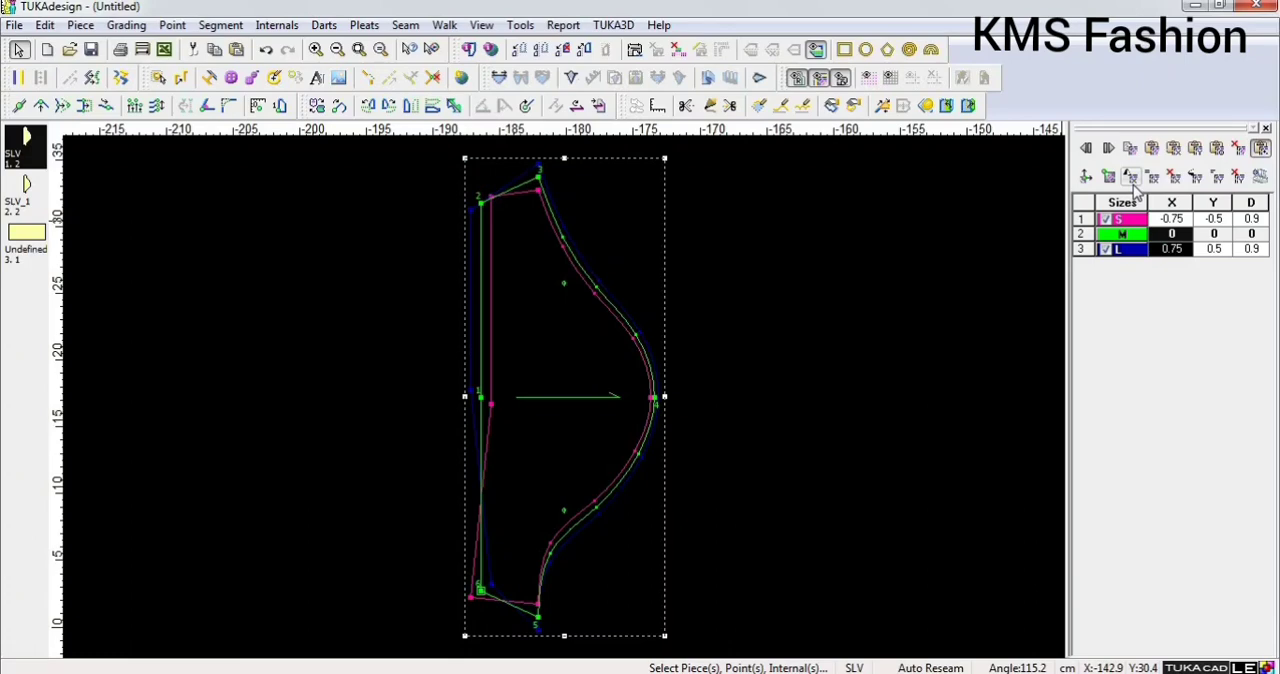
pyautogui.click(1132, 182)
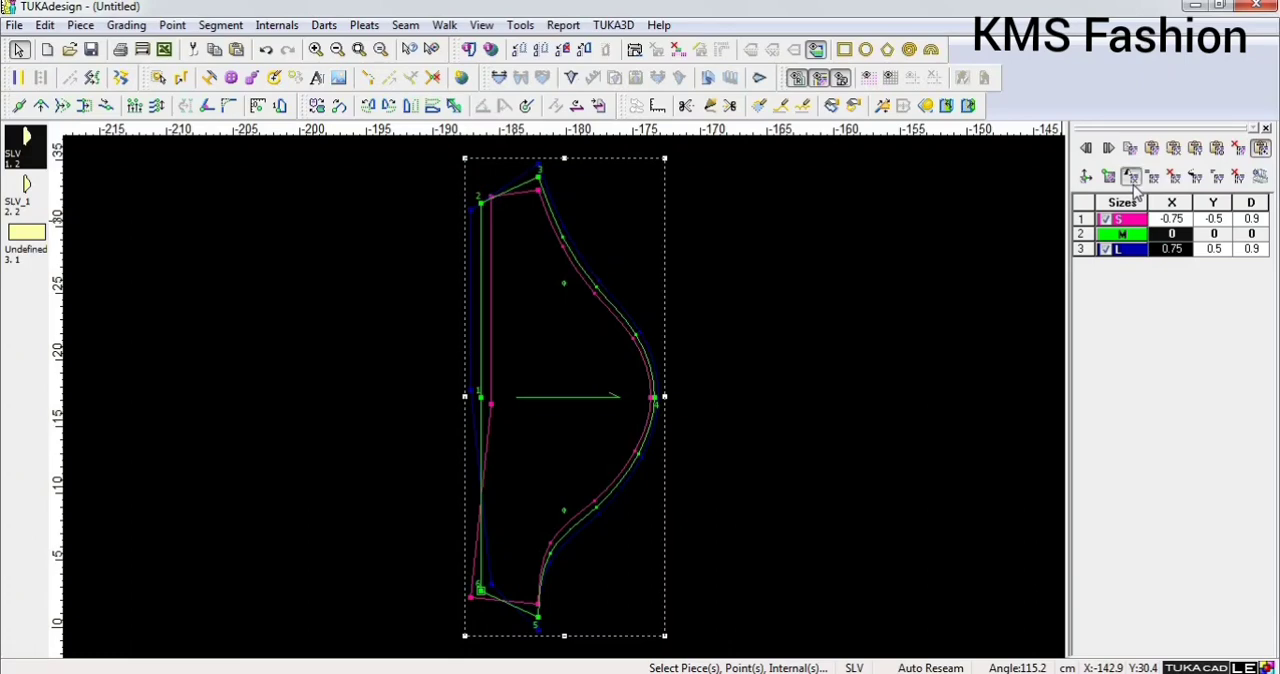
pyautogui.click(1197, 180)
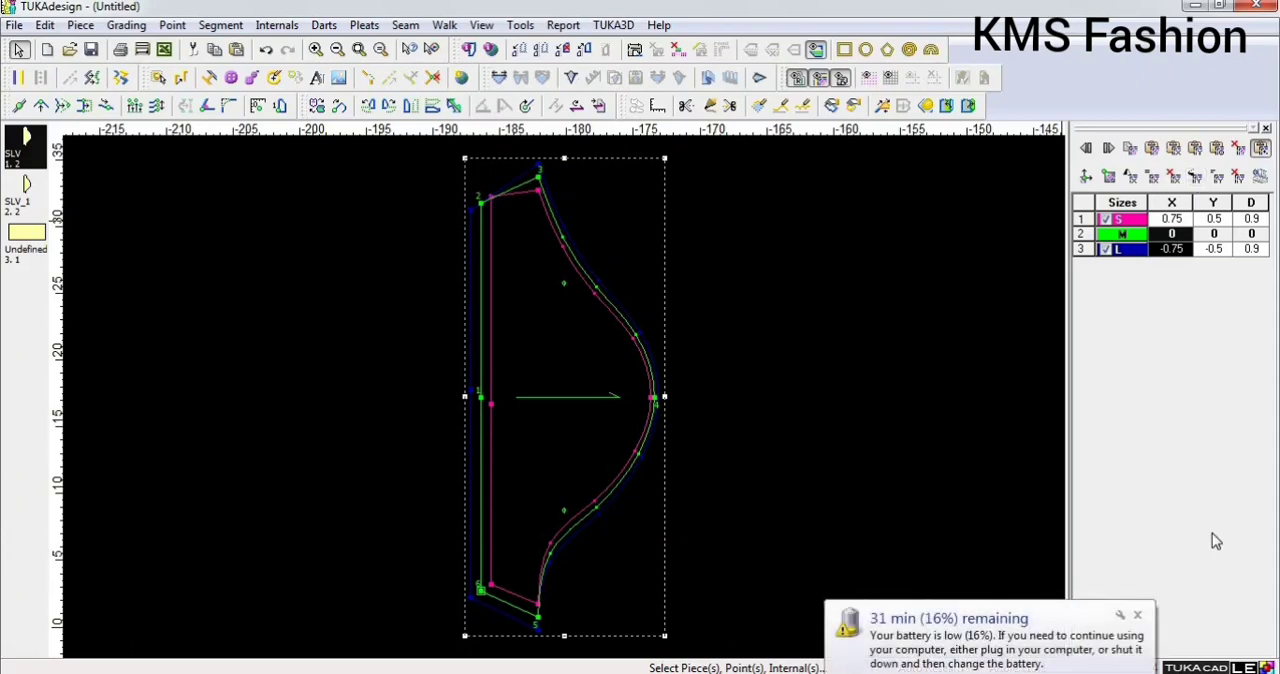
pyautogui.click(1138, 617)
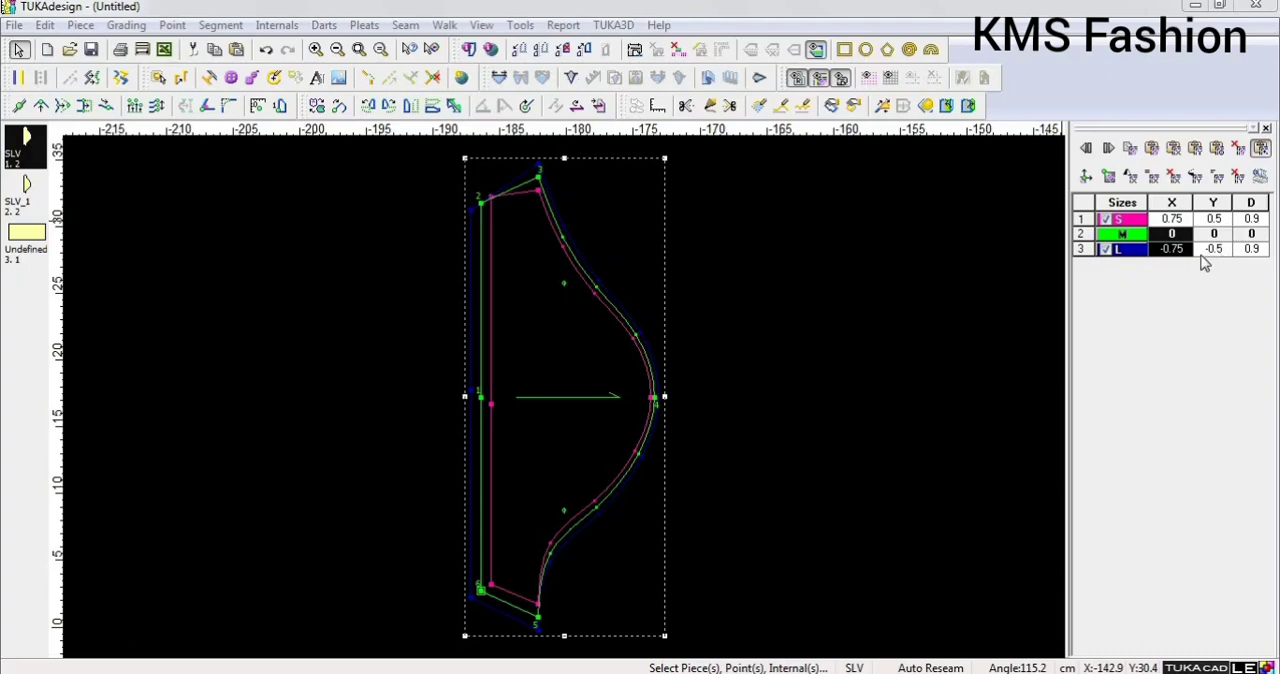
# Flip the Y grading of point 2 at the upper hem corner and reselect point 6.
pyautogui.click(481, 200)
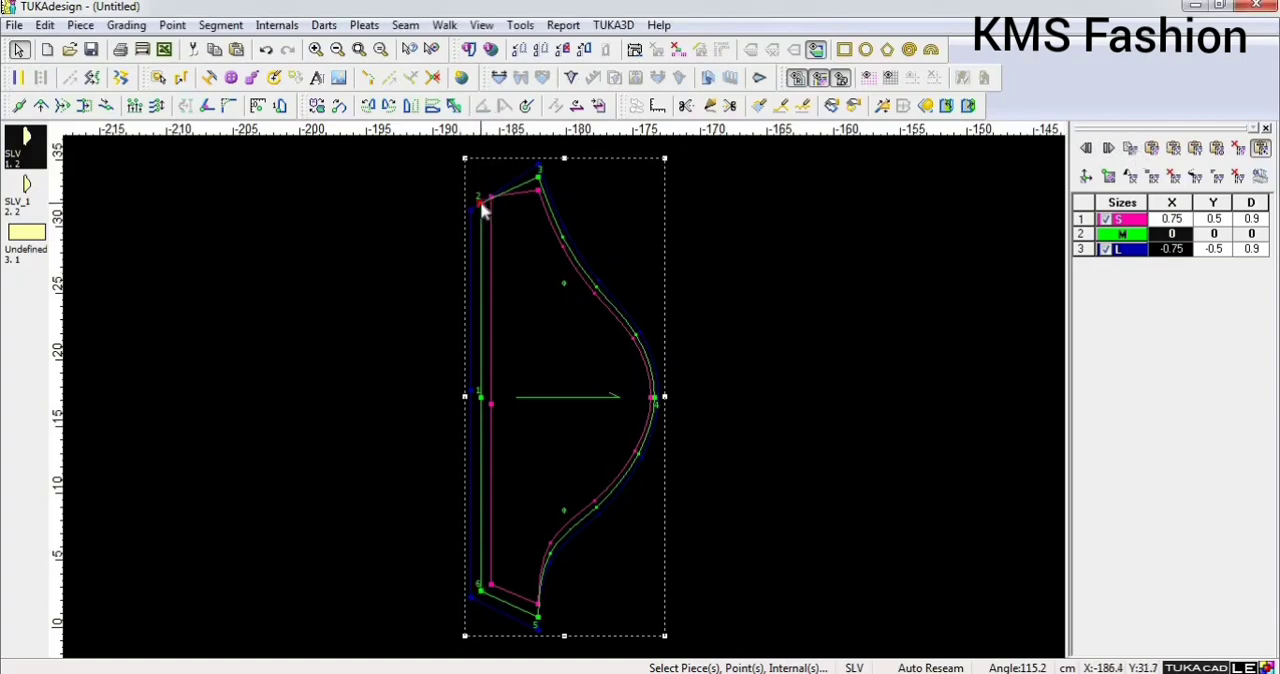
pyautogui.click(1195, 178)
pyautogui.click(481, 592)
# Examine the nested S, M and L outlines up close, from the lower hem corner to the upper hem corner.
pyautogui.scroll(1, 577, 563)
pyautogui.scroll(3, 566, 408)
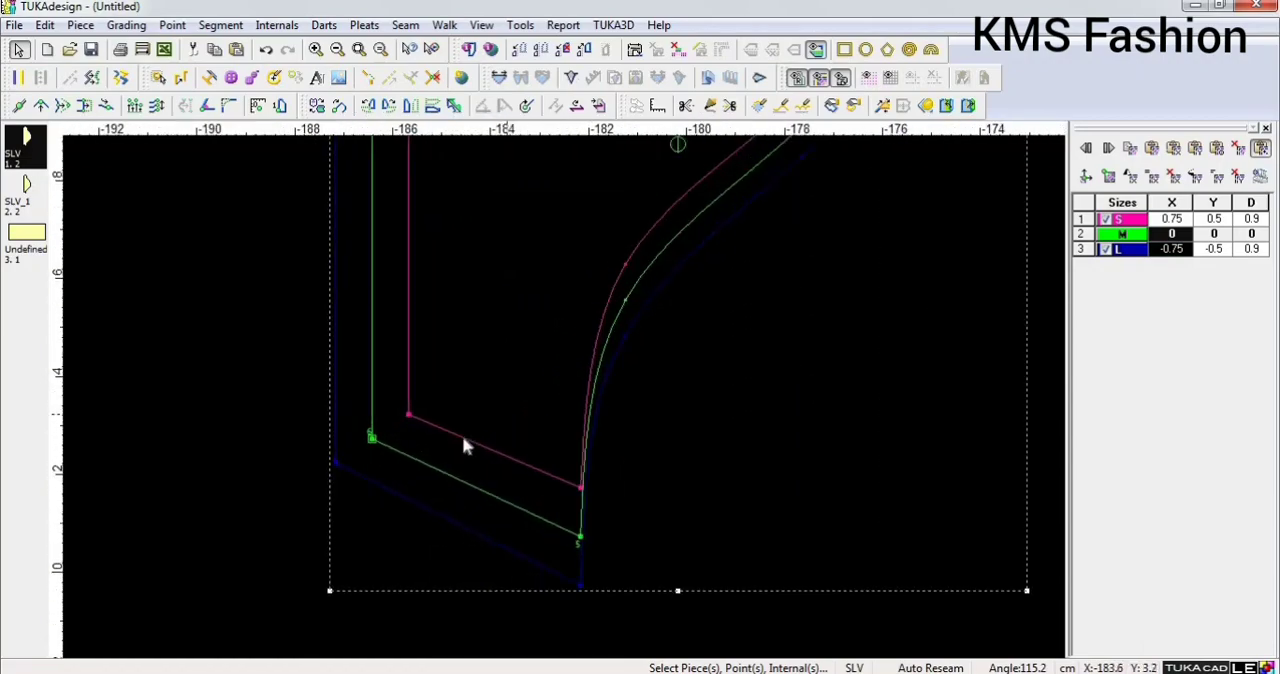
pyautogui.scroll(-2, 569, 403)
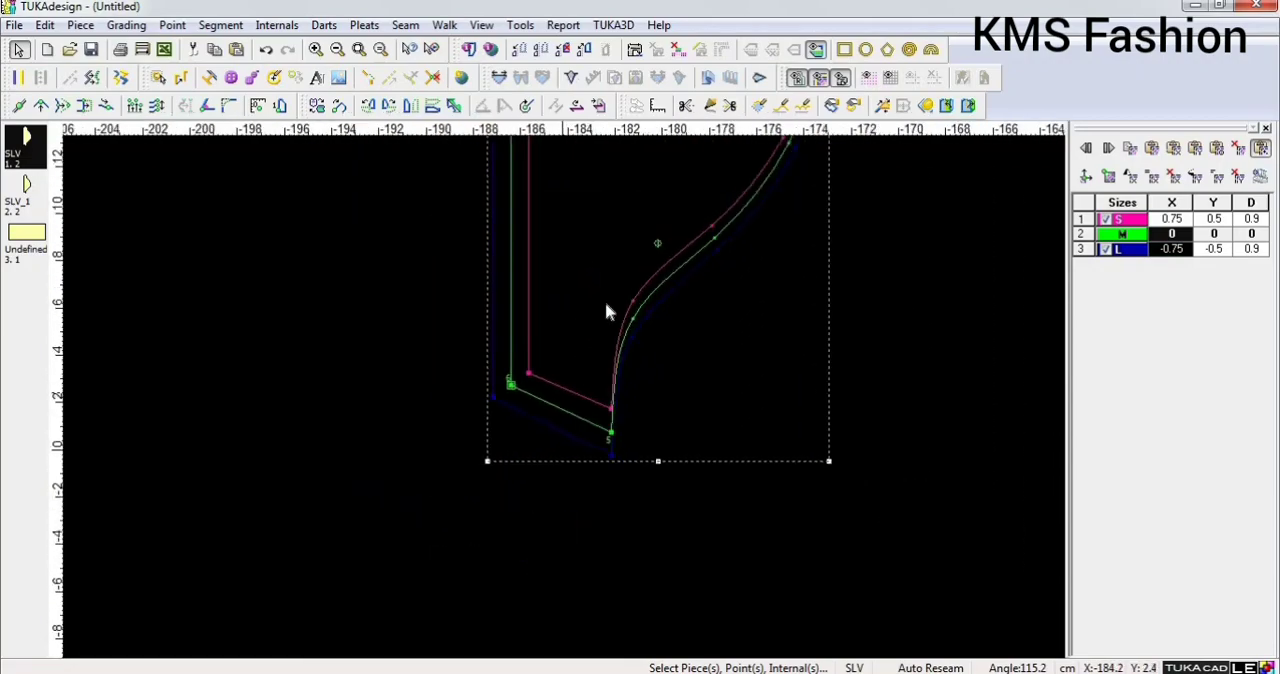
pyautogui.scroll(3, 612, 182)
pyautogui.scroll(-2, 567, 406)
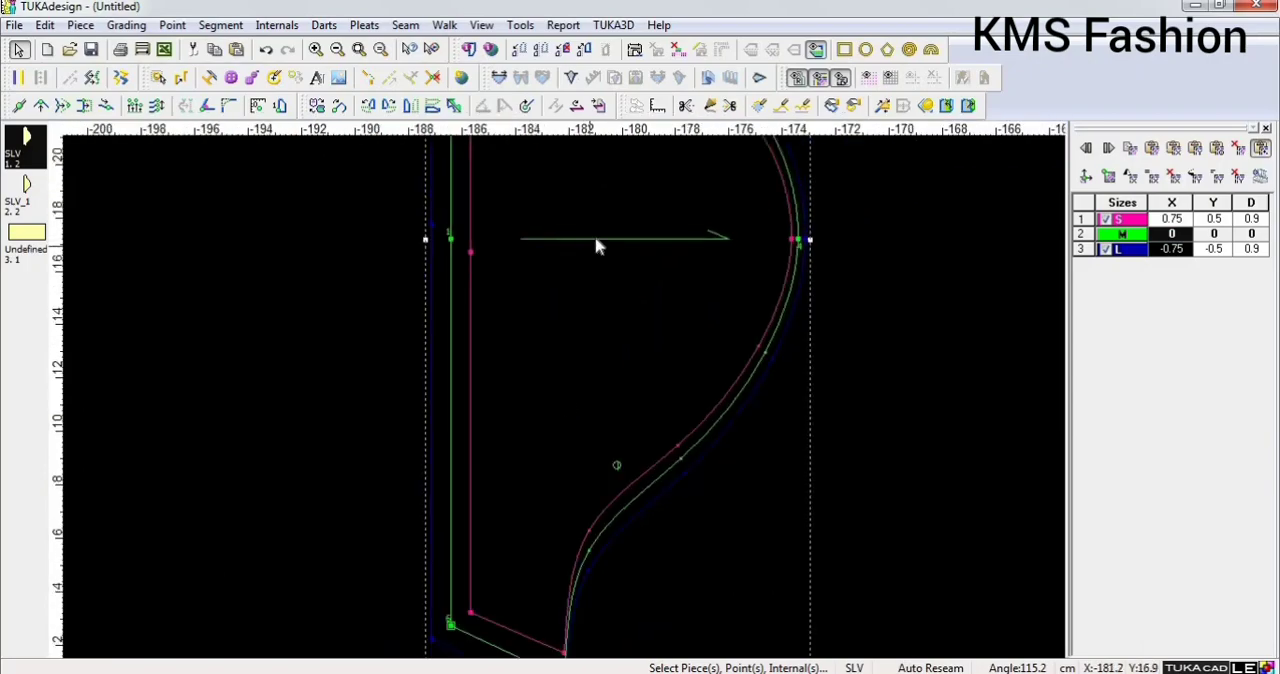
pyautogui.scroll(2, 597, 246)
pyautogui.scroll(-2, 566, 406)
pyautogui.scroll(1, 543, 255)
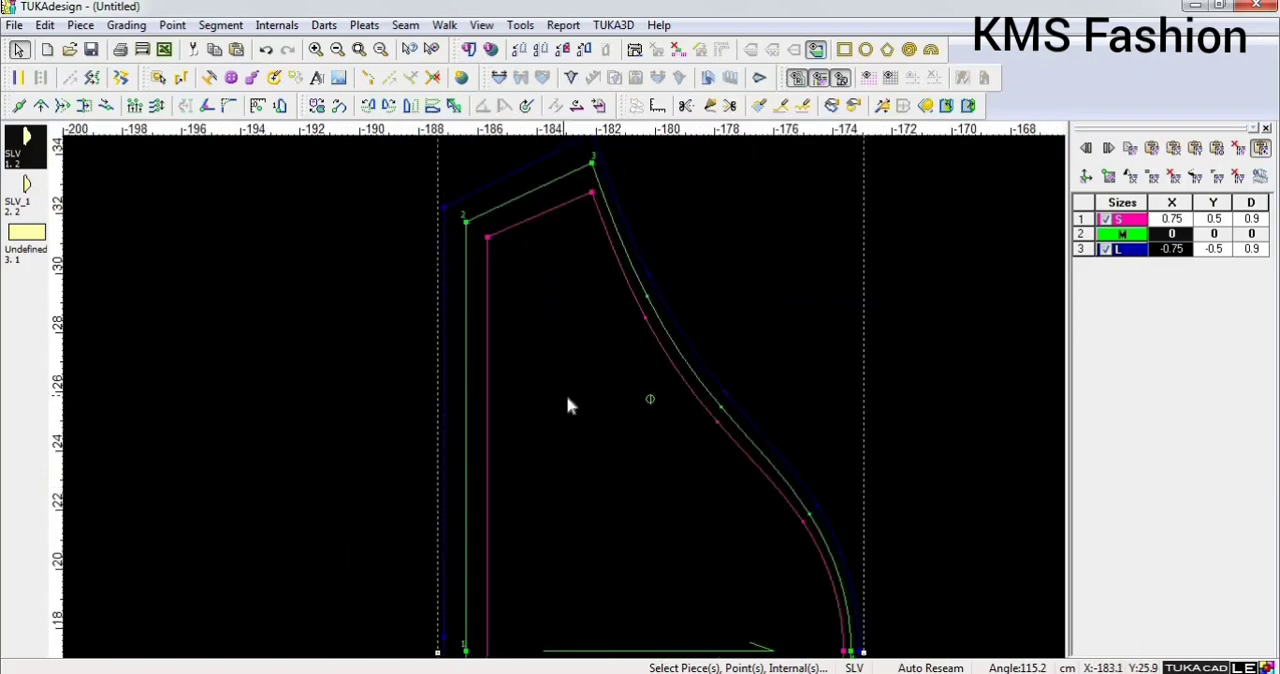
pyautogui.scroll(1, 566, 406)
pyautogui.scroll(-2, 566, 404)
pyautogui.scroll(2, 534, 357)
pyautogui.scroll(-2, 566, 404)
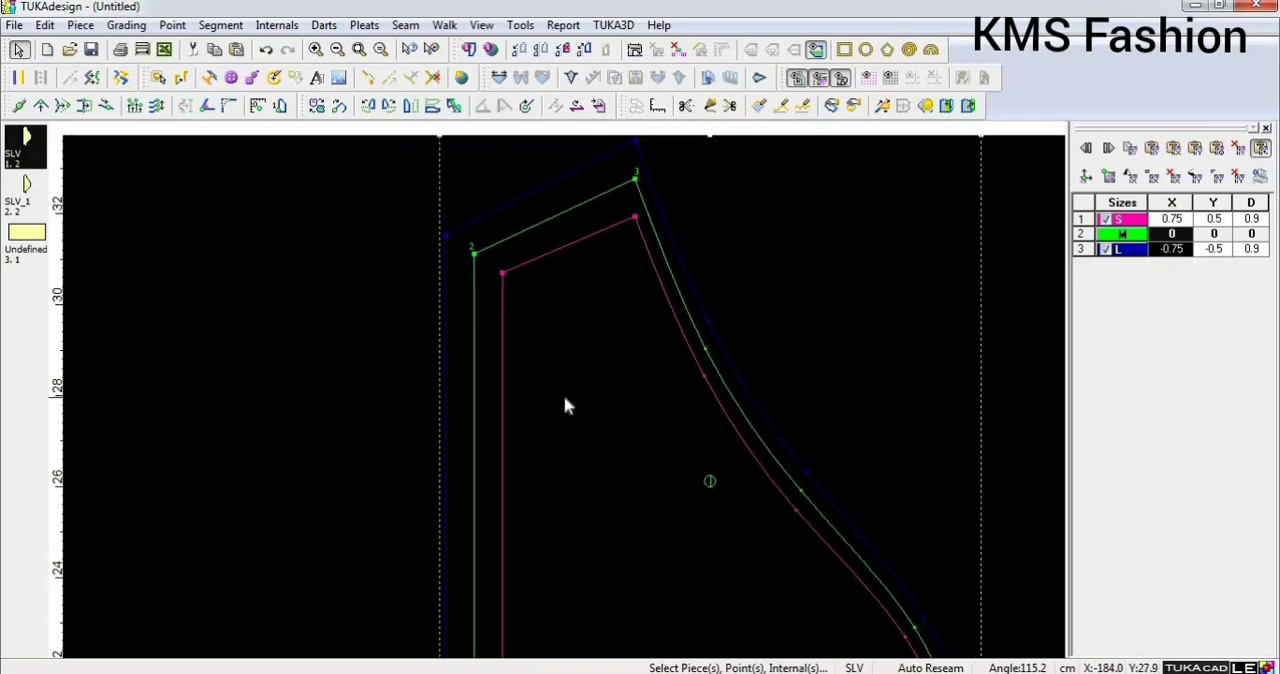
# Insert a new size before M in the size list, name it S, and rename the first size XS.
pyautogui.click(358, 49)
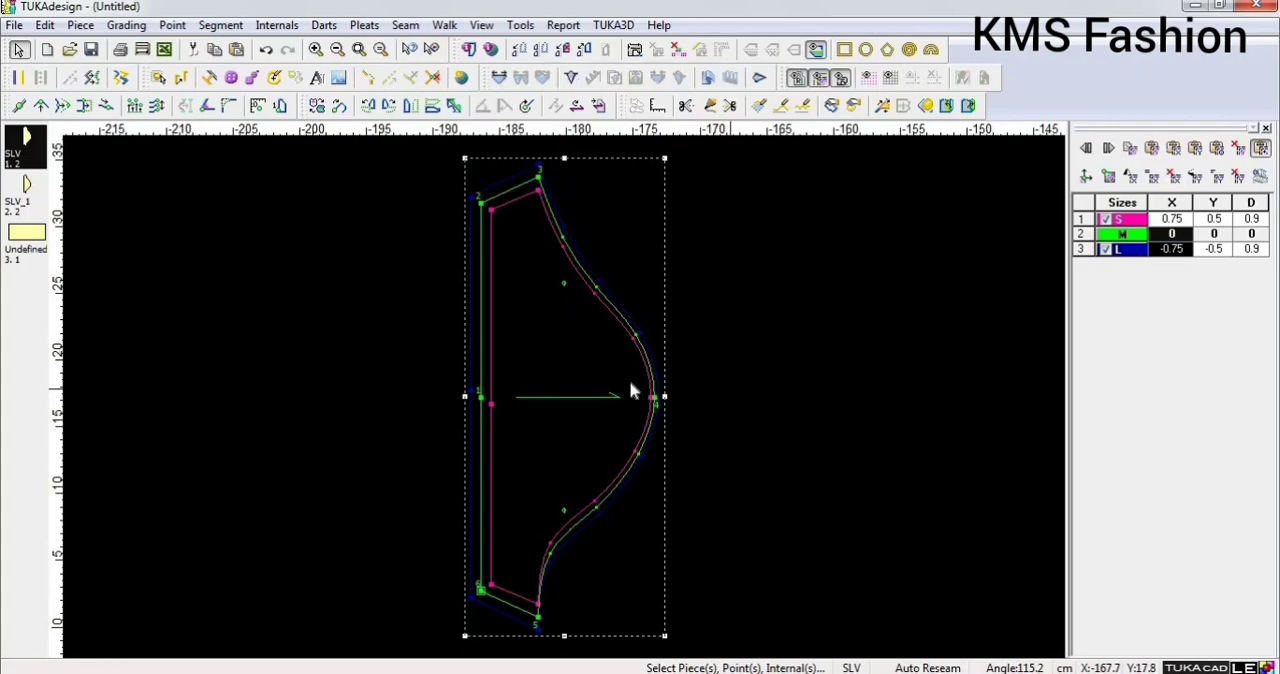
pyautogui.click(128, 25)
pyautogui.click(137, 94)
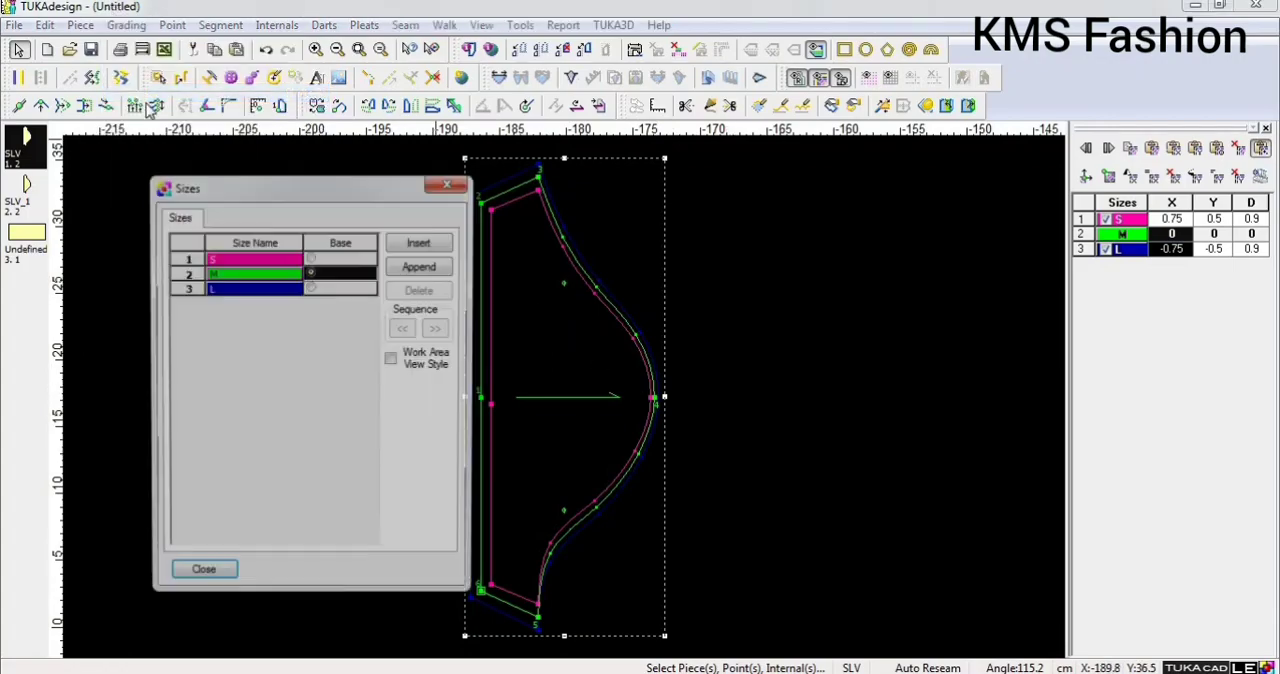
pyautogui.click(428, 244)
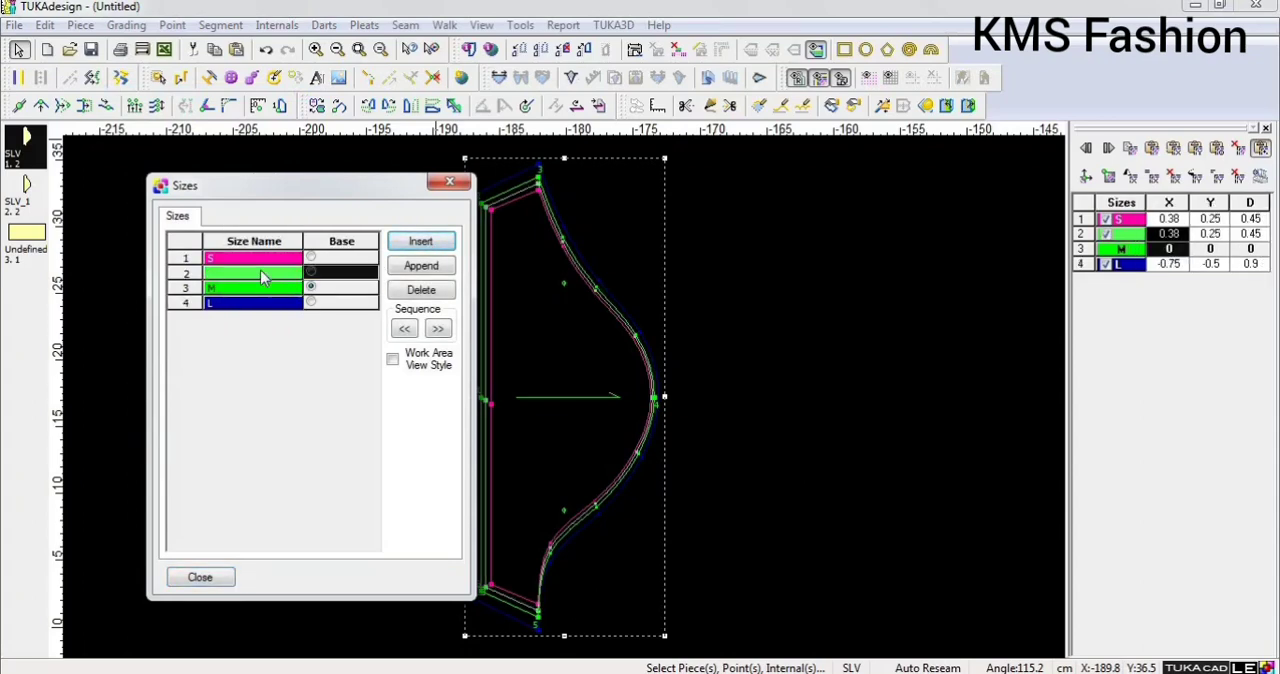
pyautogui.doubleClick(262, 274)
pyautogui.write('S')
pyautogui.press('Return')
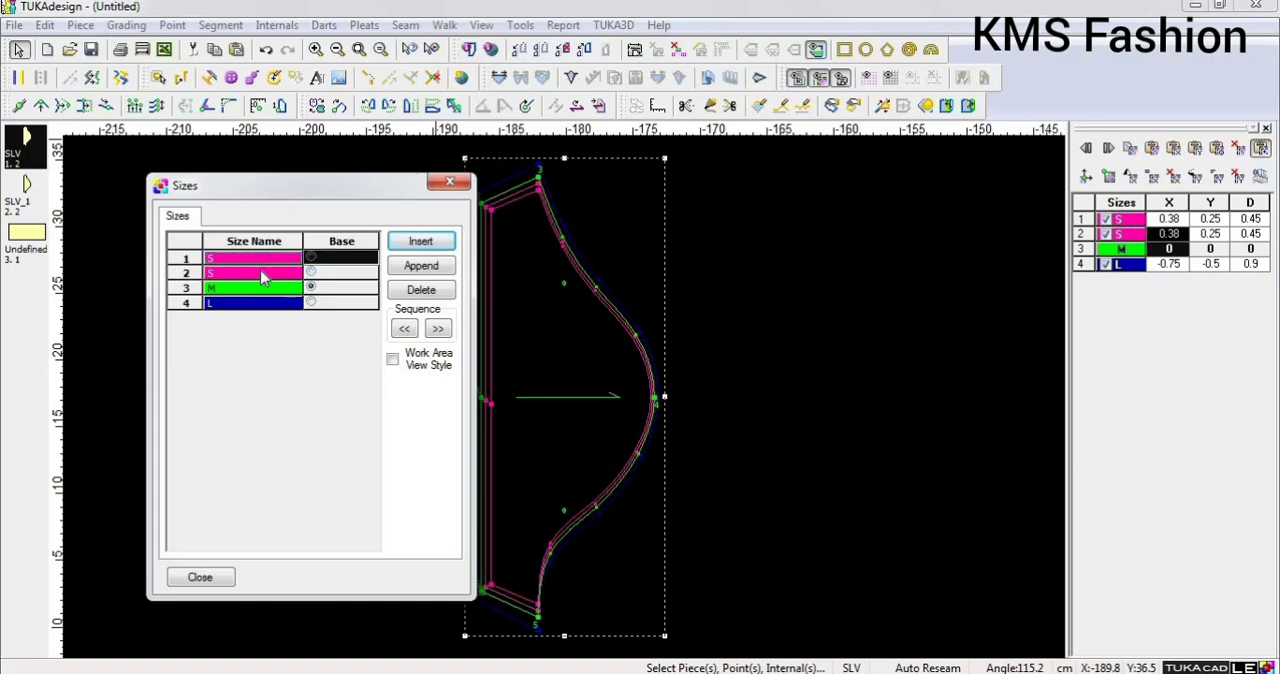
pyautogui.write('XS')
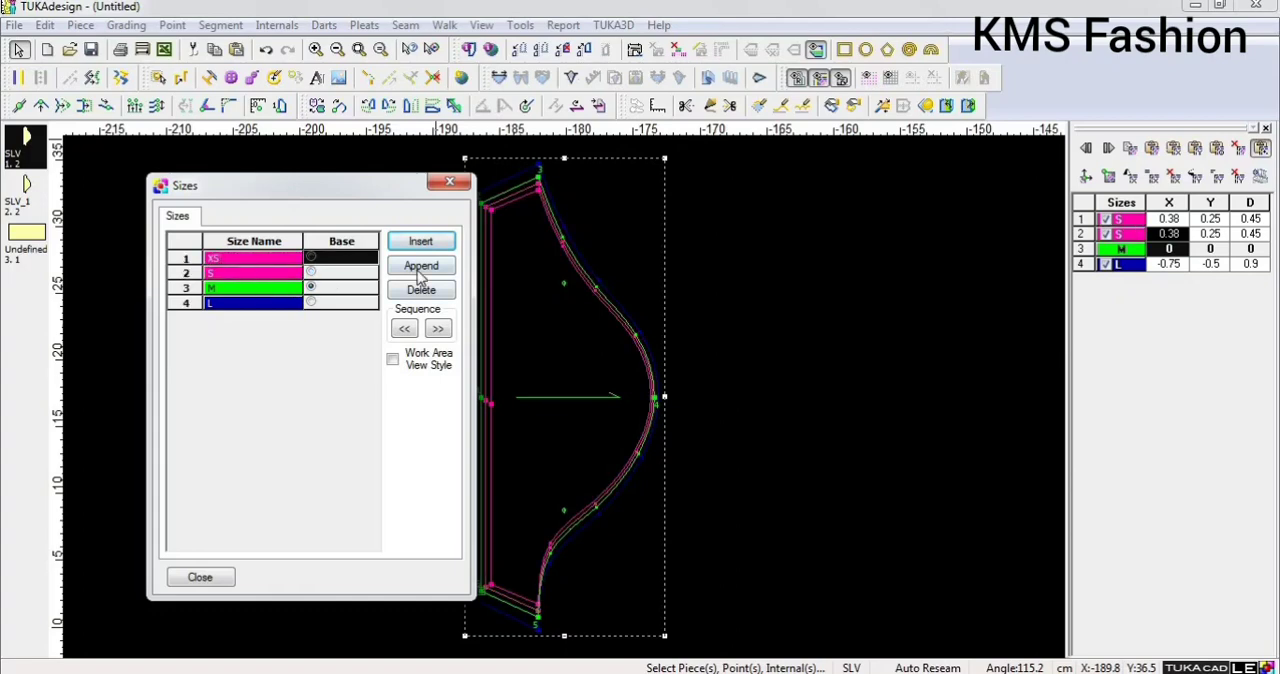
# Append a size named XL after L, close the size list, and undo the size additions.
pyautogui.click(421, 265)
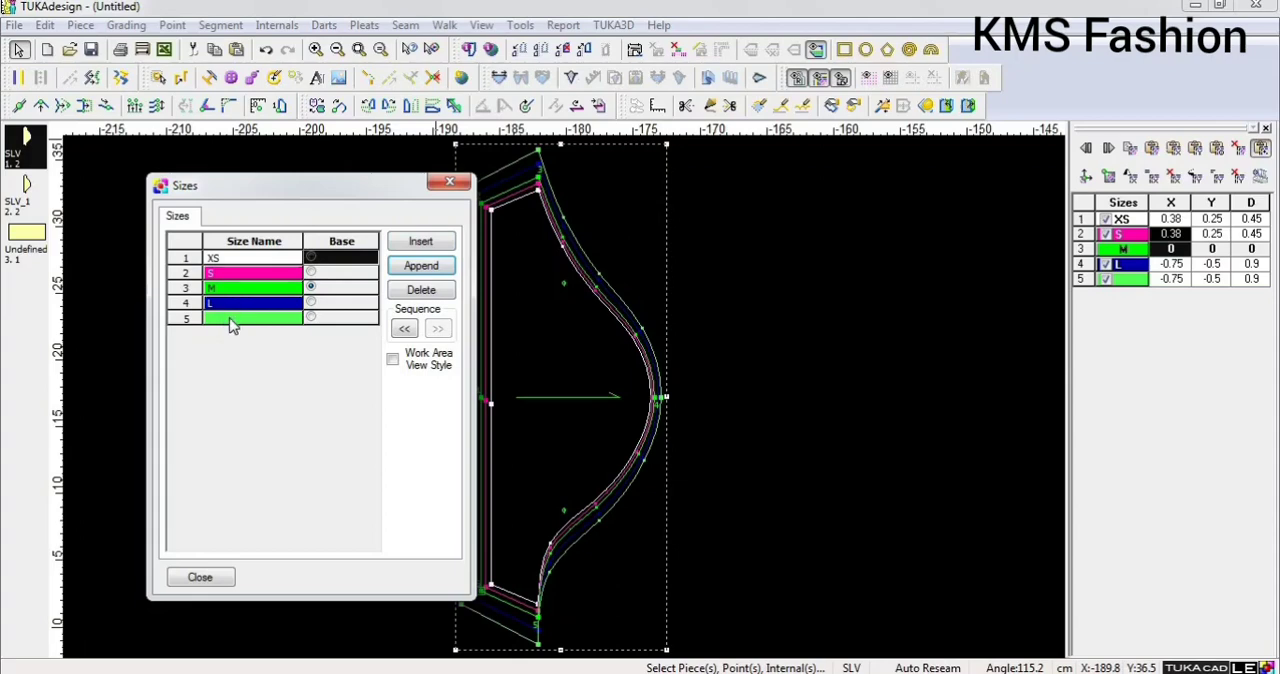
pyautogui.click(230, 320)
pyautogui.write('XL')
pyautogui.click(449, 184)
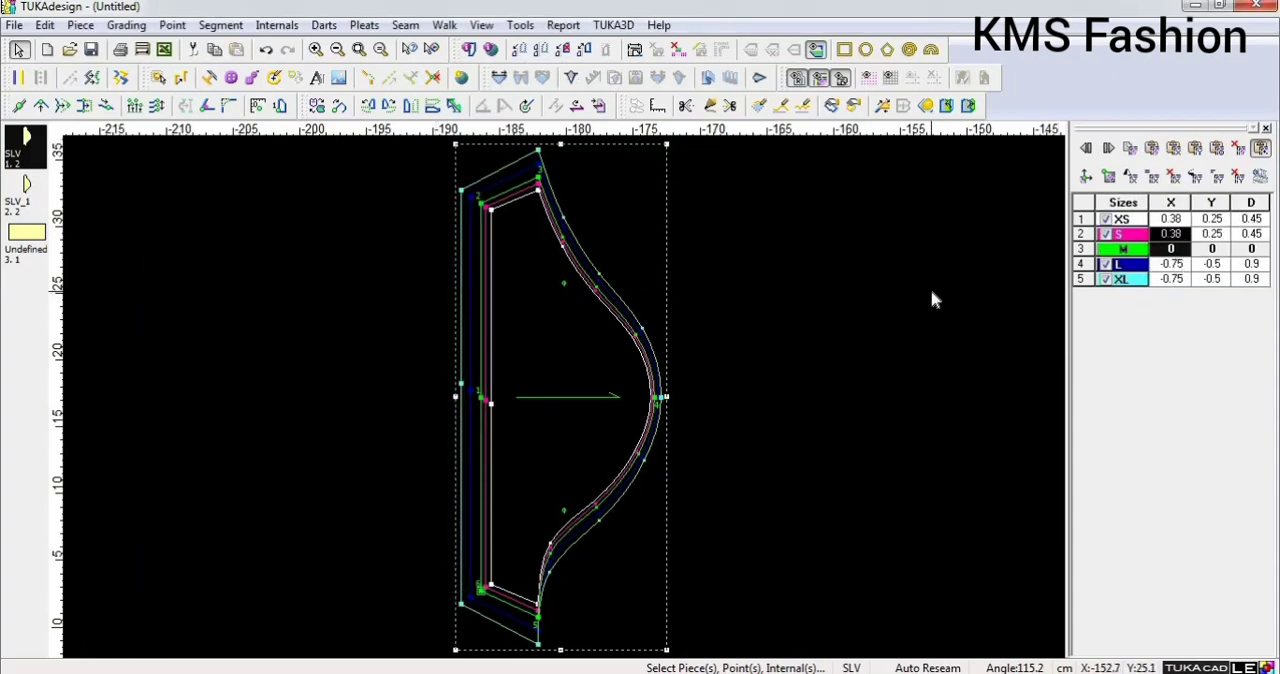
pyautogui.hotkey('ctrl', 'z')
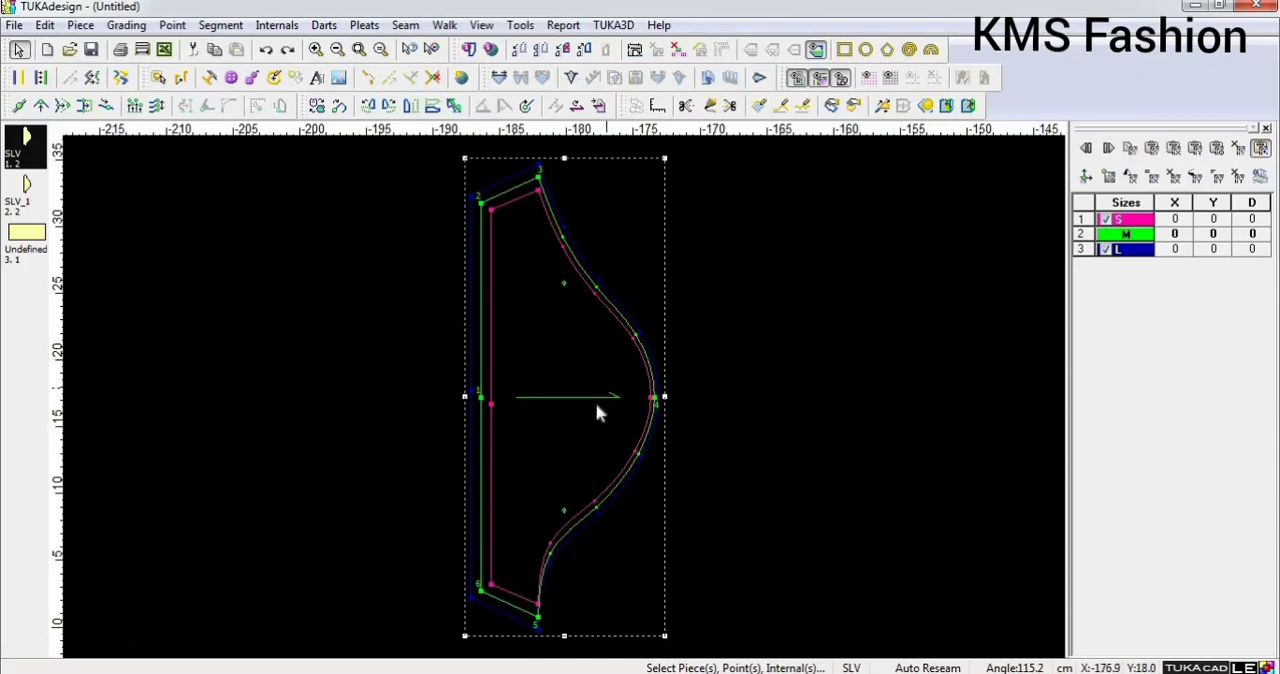
# Examine the nested S, M and L sleeve outlines at the lower hem corner, cap and upper hem corner, ending on the whole piece.
pyautogui.scroll(-1, 558, 397)
pyautogui.scroll(3, 558, 397)
pyautogui.scroll(-4, 566, 405)
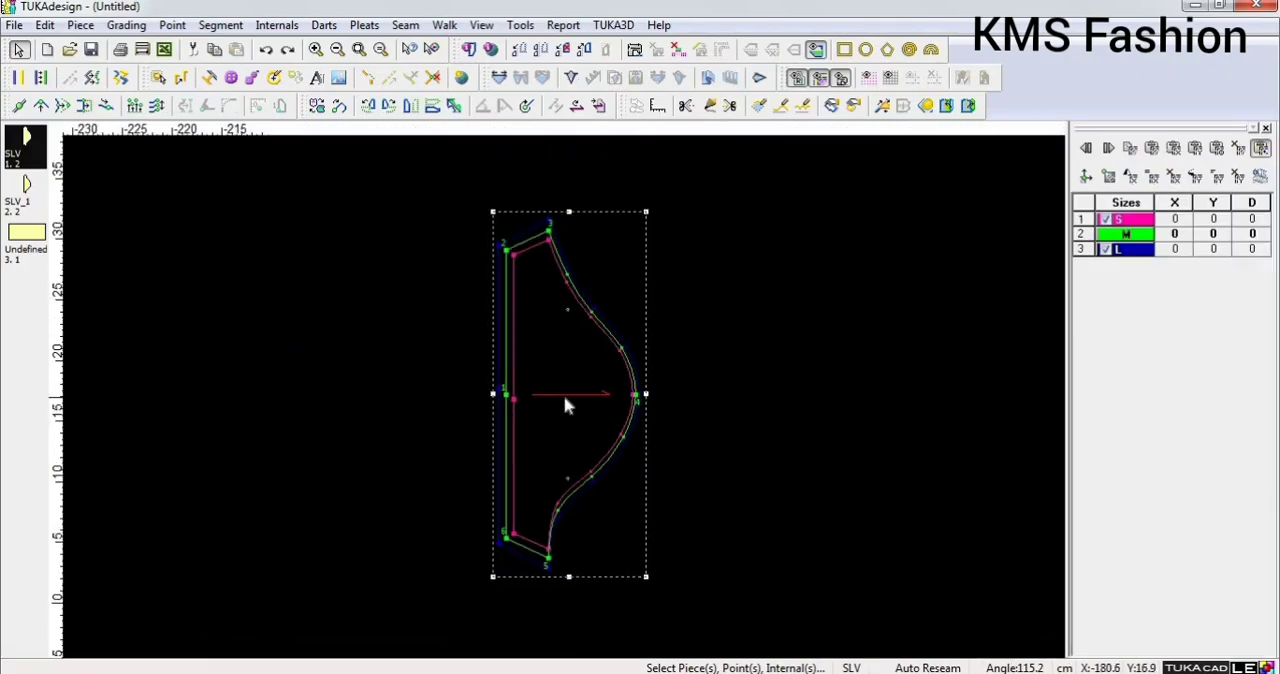
pyautogui.scroll(1, 566, 405)
pyautogui.scroll(-1, 566, 405)
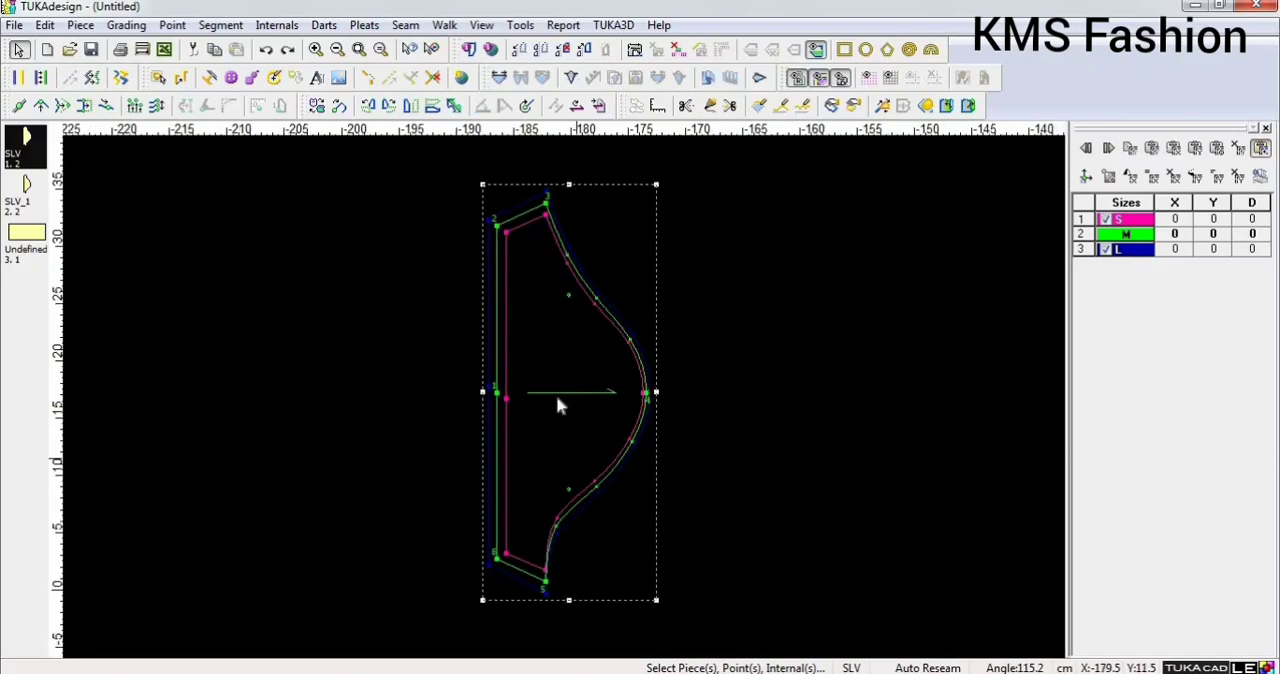
pyautogui.scroll(1, 556, 395)
pyautogui.scroll(1, 558, 397)
pyautogui.scroll(1, 558, 397)
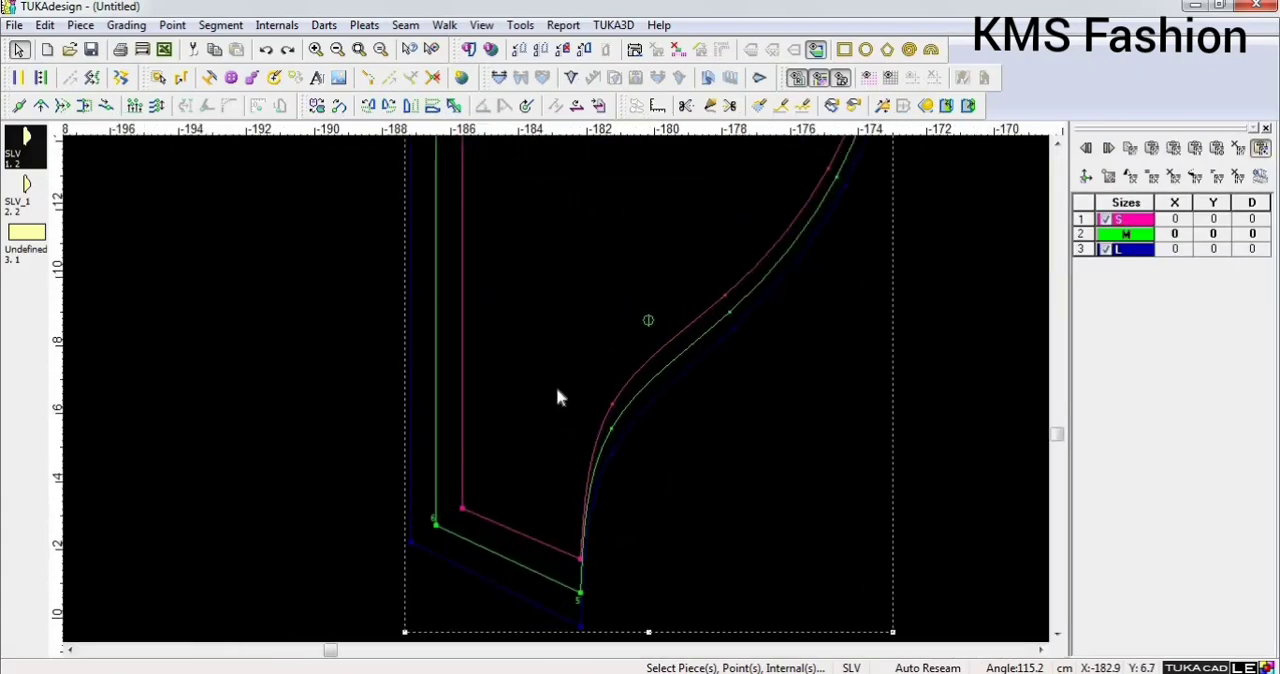
pyautogui.scroll(-1, 558, 390)
pyautogui.scroll(1, 594, 180)
pyautogui.scroll(-1, 560, 397)
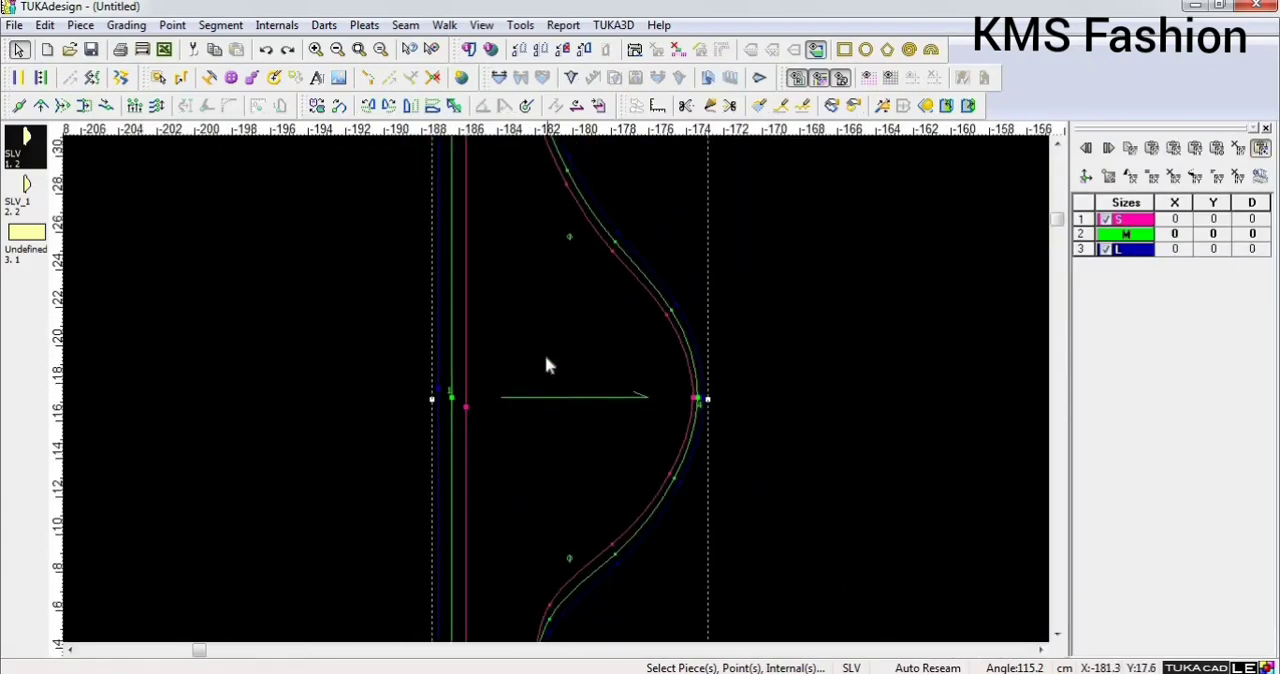
pyautogui.scroll(1, 562, 390)
pyautogui.scroll(-1, 565, 390)
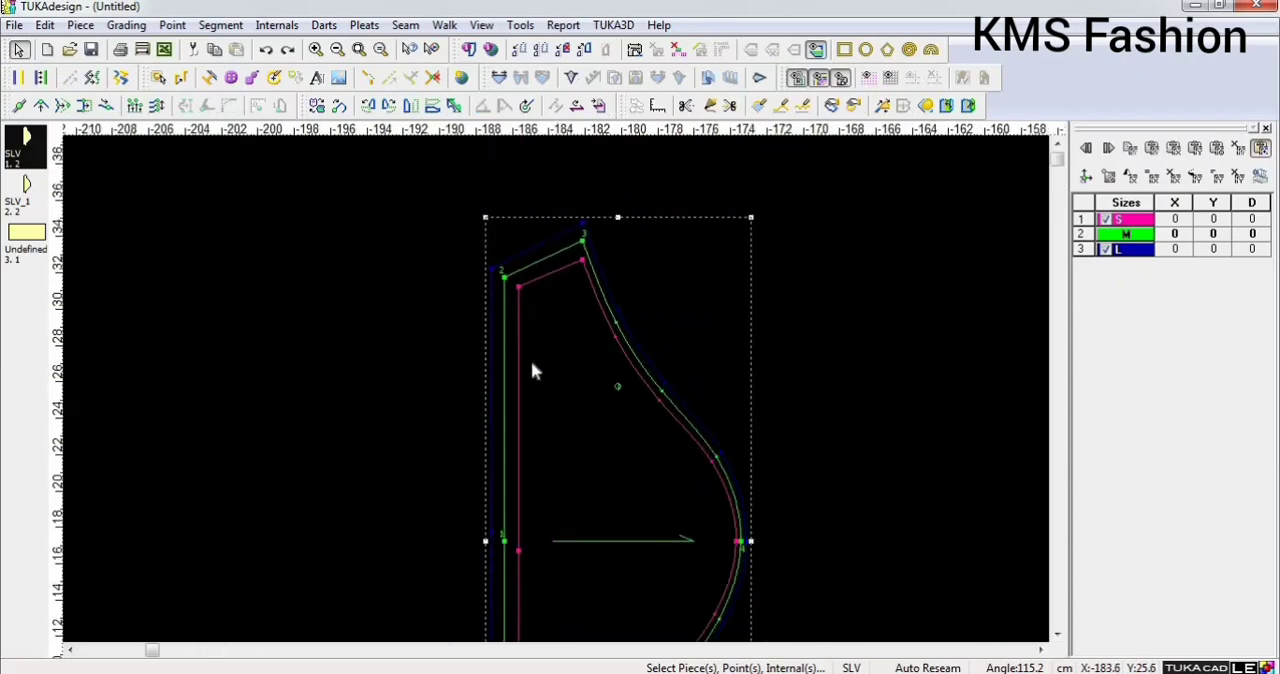
pyautogui.click(360, 50)
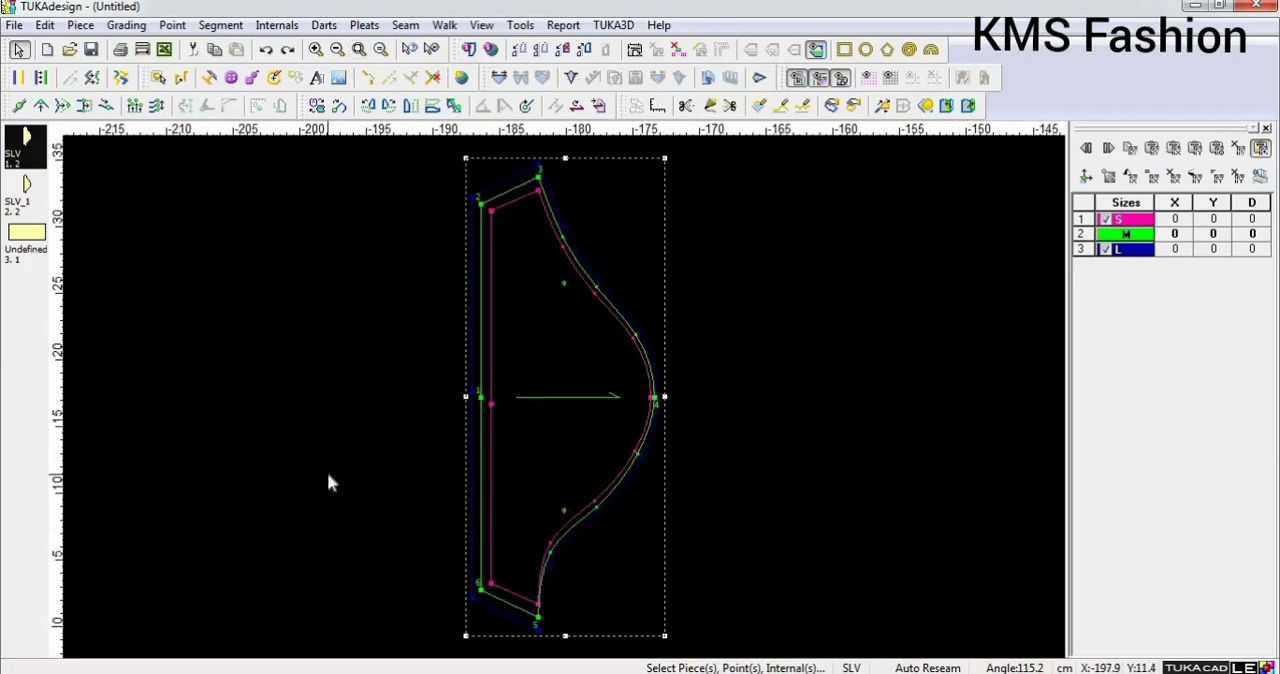